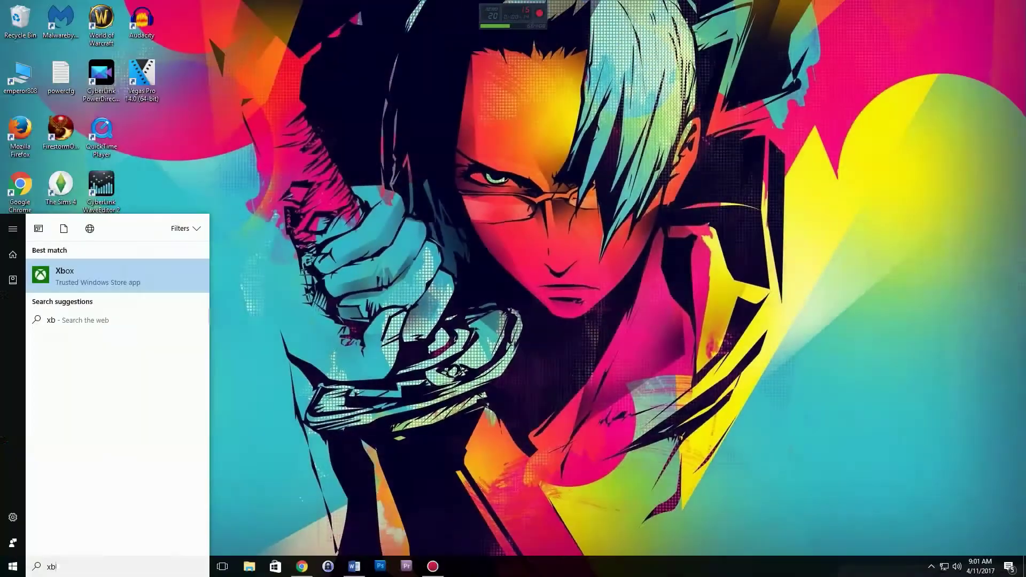
Launch the Xbox app and open its Game DVR settings
{"action": "key", "text": "Return"}
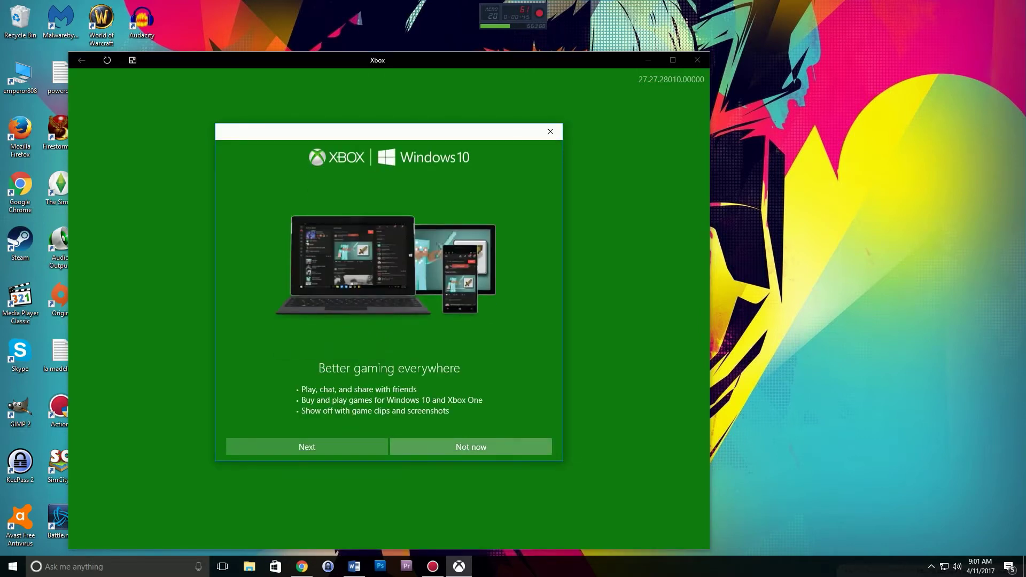
{"action": "key", "text": "Return"}
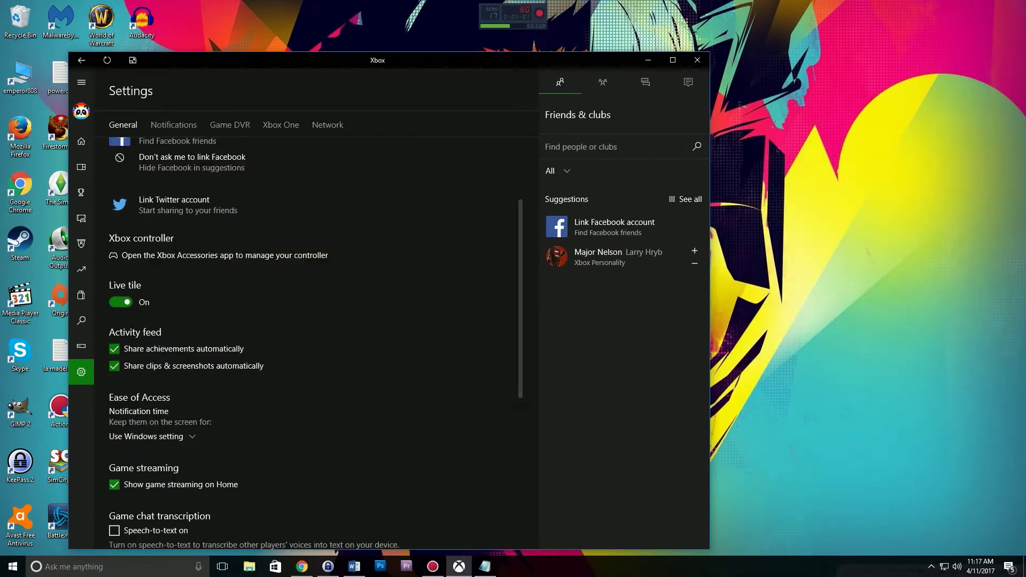
{"action": "scroll", "coordinate": [315, 343], "scroll_direction": "down", "scroll_amount": 6}
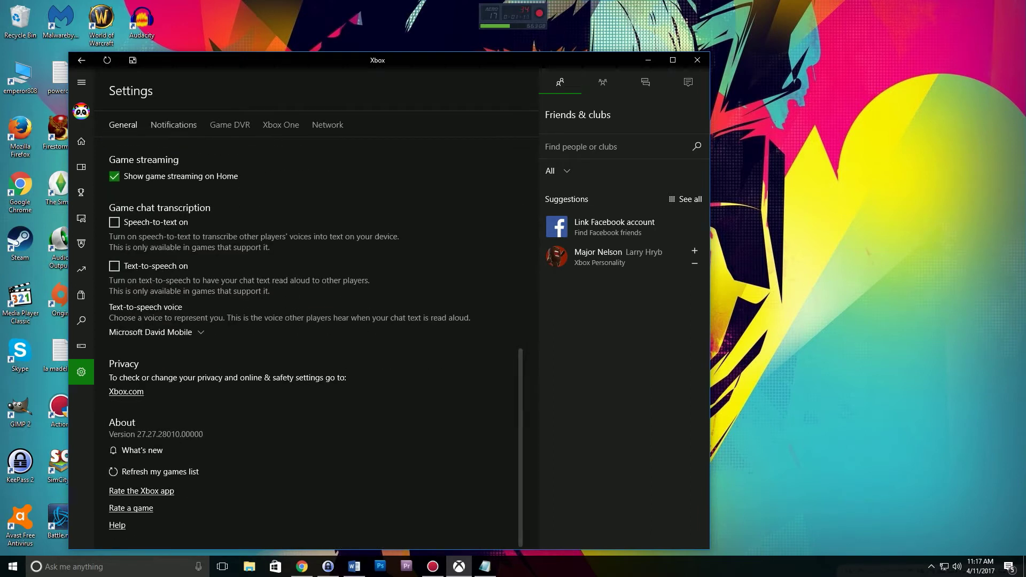
{"action": "left_click", "coordinate": [229, 124]}
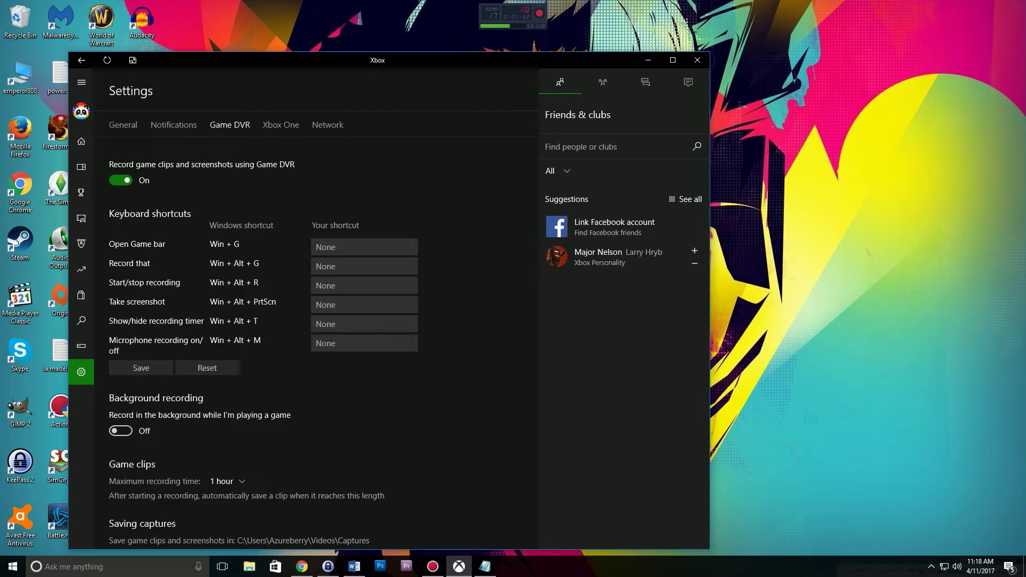
Choose 128 Kbps as the audio quality for recorded game clips
{"action": "key", "text": "alt+F9"}
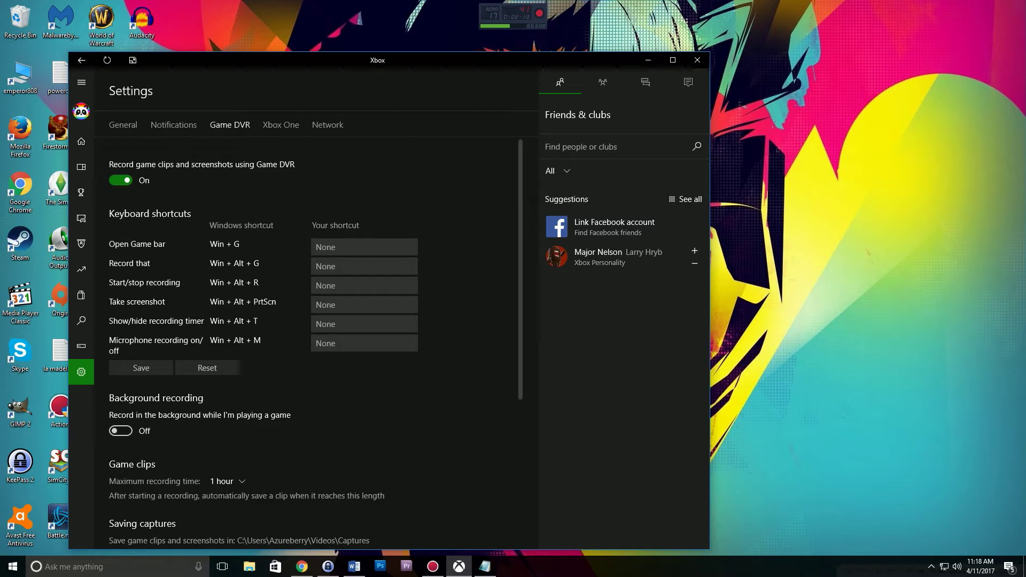
{"action": "scroll", "coordinate": [315, 342], "scroll_direction": "down", "scroll_amount": 1}
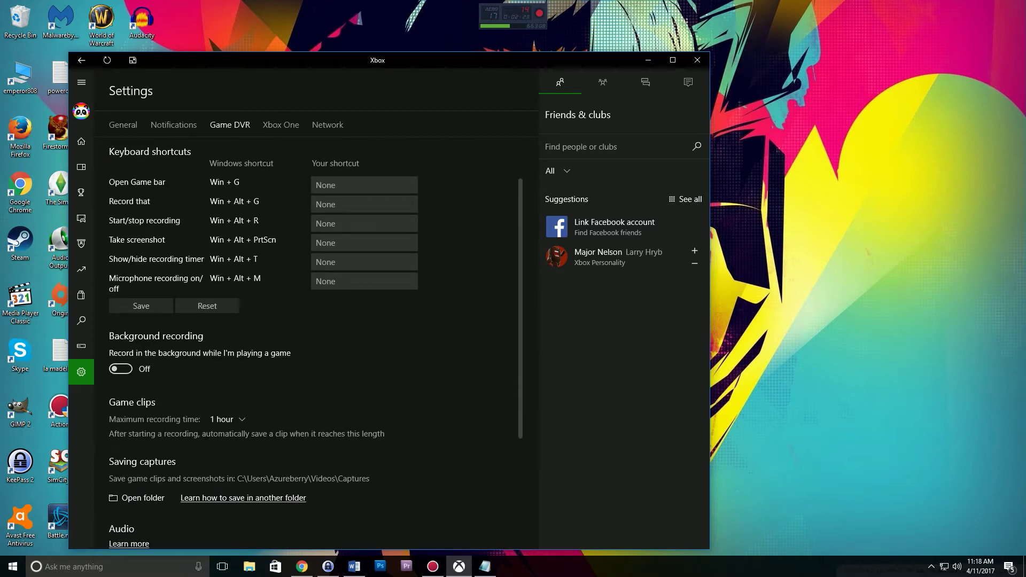
{"action": "scroll", "coordinate": [315, 342], "scroll_direction": "down", "scroll_amount": 1}
{"action": "scroll", "coordinate": [315, 342], "scroll_direction": "down", "scroll_amount": 1}
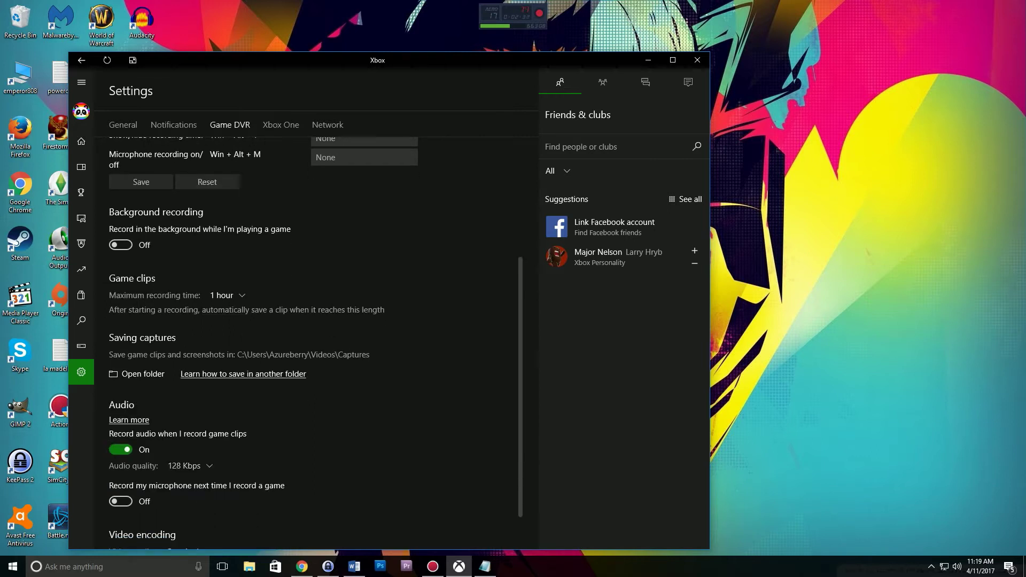
{"action": "left_click", "coordinate": [190, 465]}
{"action": "left_click", "coordinate": [184, 465]}
Set both the video quality and the video resolution for game recordings to High
{"action": "scroll", "coordinate": [315, 342], "scroll_direction": "down", "scroll_amount": 1}
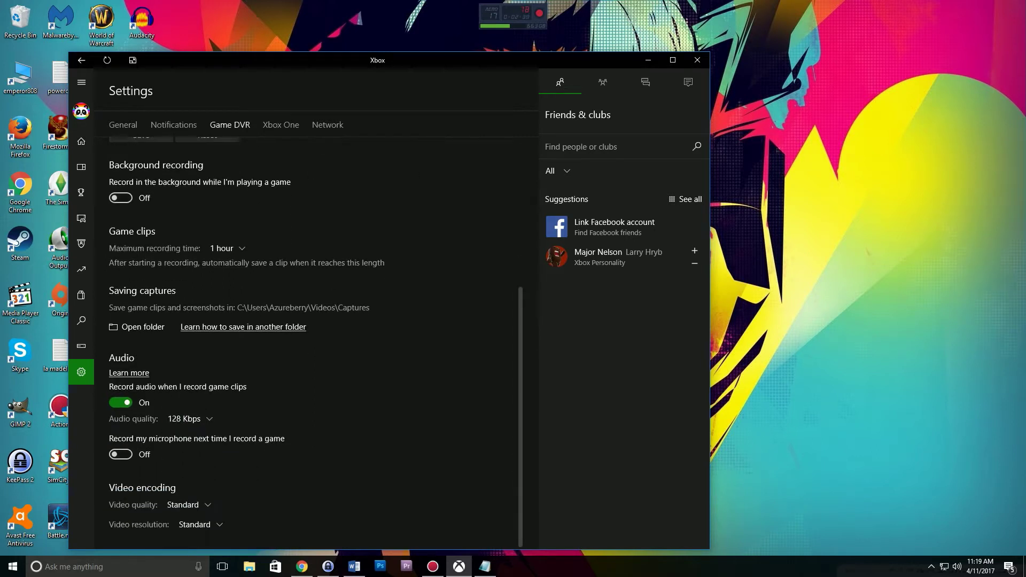
{"action": "left_click", "coordinate": [183, 504]}
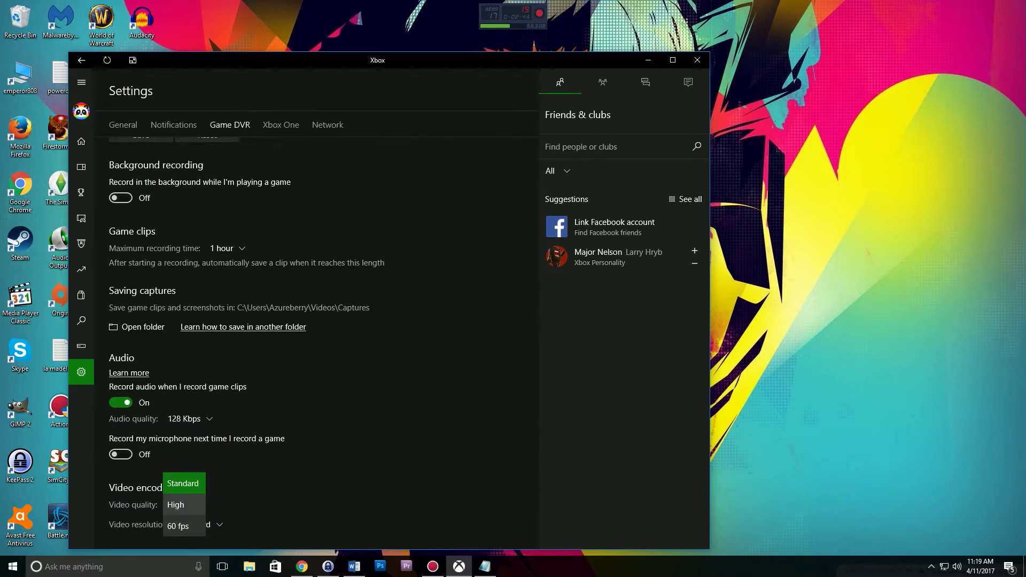
{"action": "left_click", "coordinate": [181, 504]}
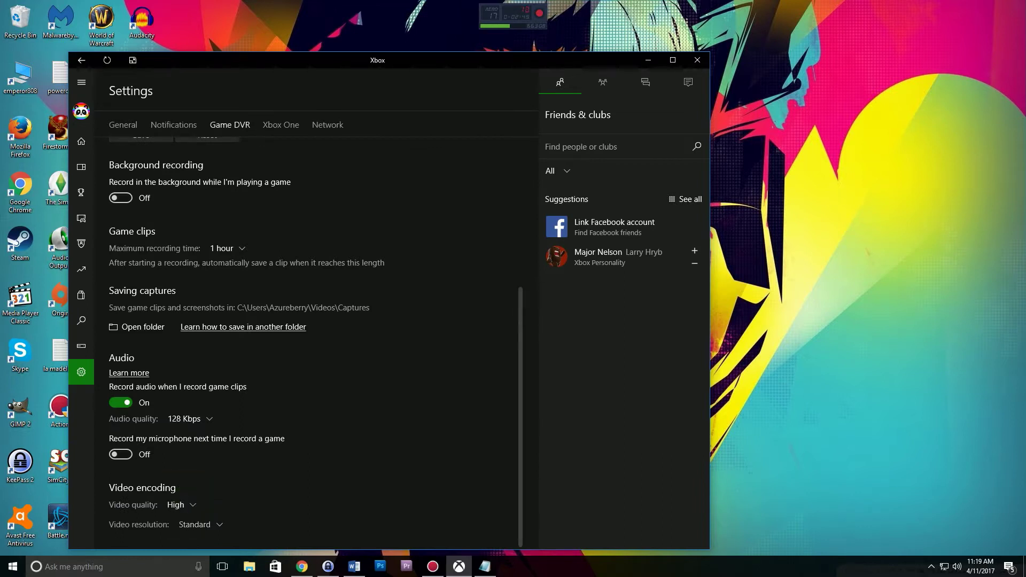
{"action": "left_click", "coordinate": [194, 524]}
{"action": "left_click", "coordinate": [187, 523]}
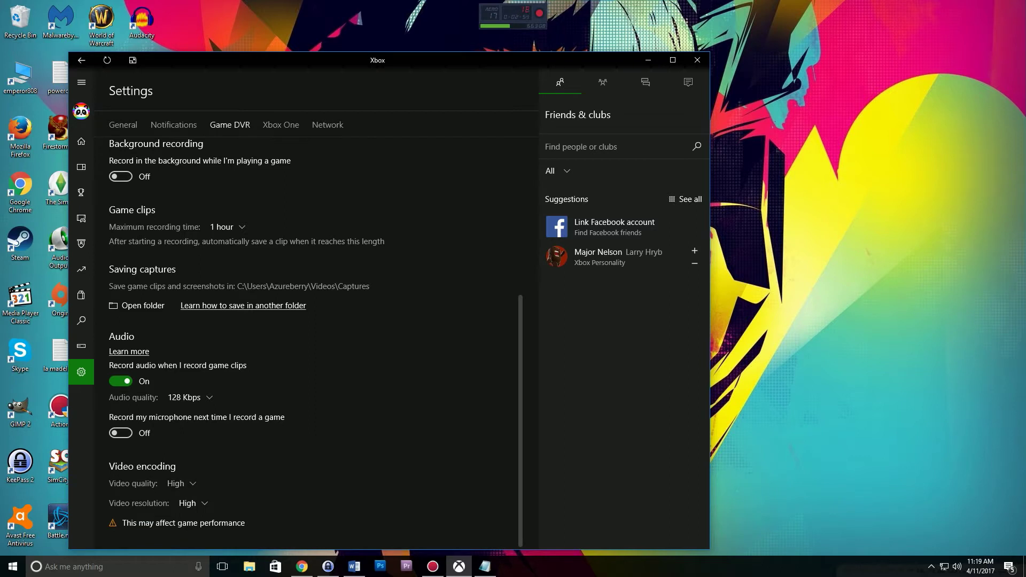
{"action": "left_click", "coordinate": [182, 483]}
{"action": "left_click", "coordinate": [182, 483]}
{"action": "scroll", "coordinate": [315, 342], "scroll_direction": "up", "scroll_amount": 1}
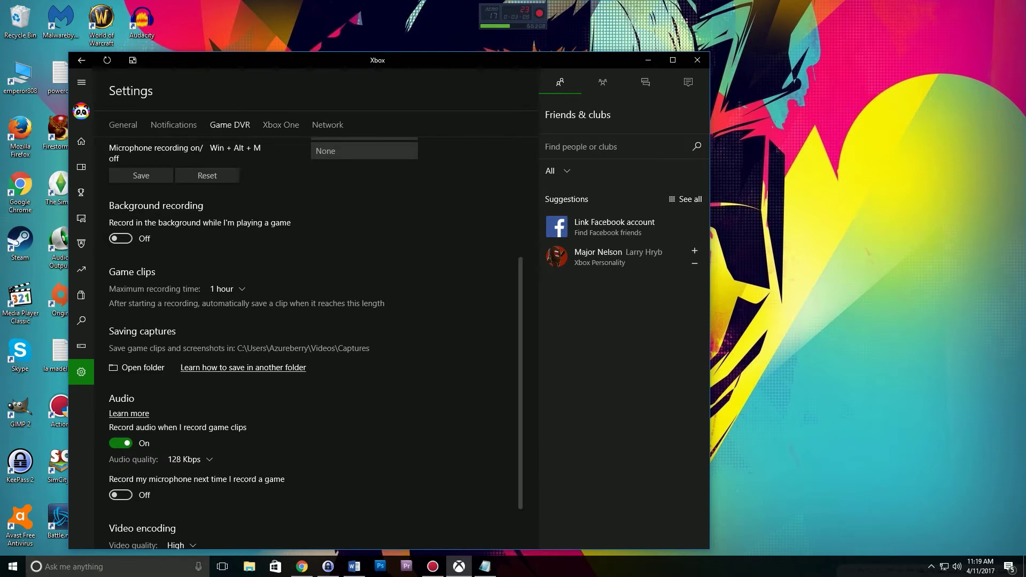
{"action": "scroll", "coordinate": [364, 274], "scroll_direction": "up", "scroll_amount": 2}
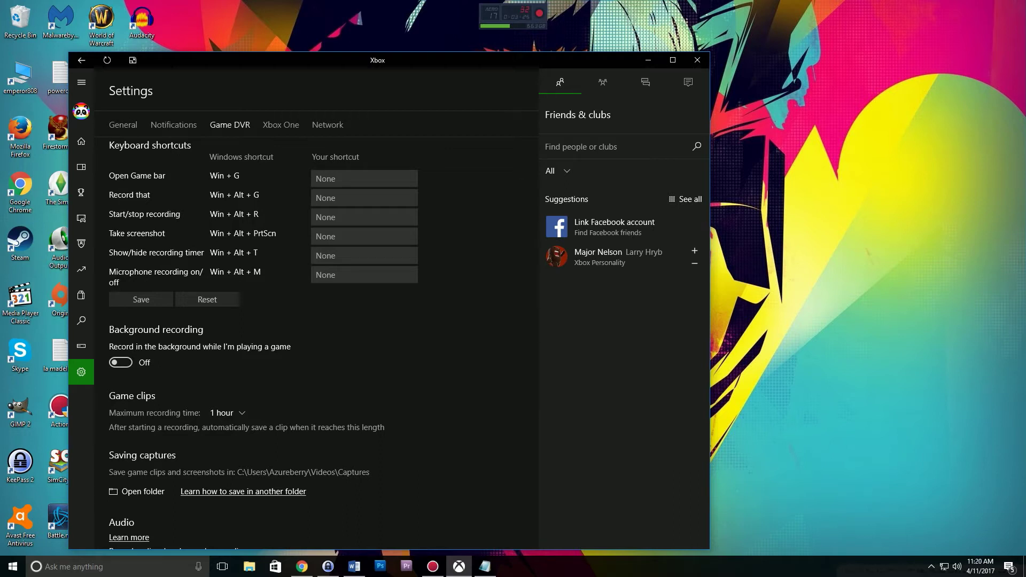
{"action": "left_click", "coordinate": [647, 60]}
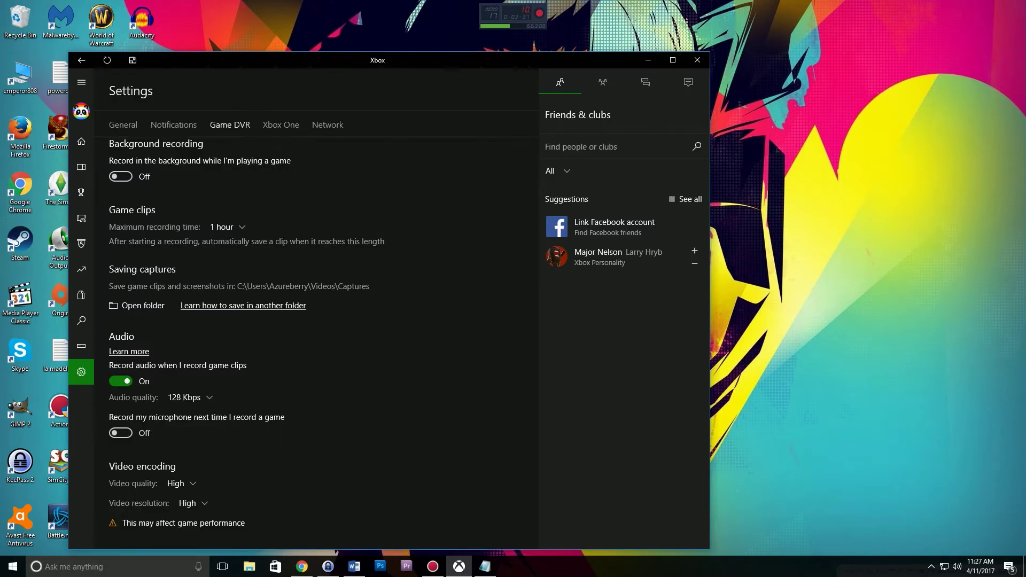
{"action": "scroll", "coordinate": [315, 342], "scroll_direction": "up", "scroll_amount": 2}
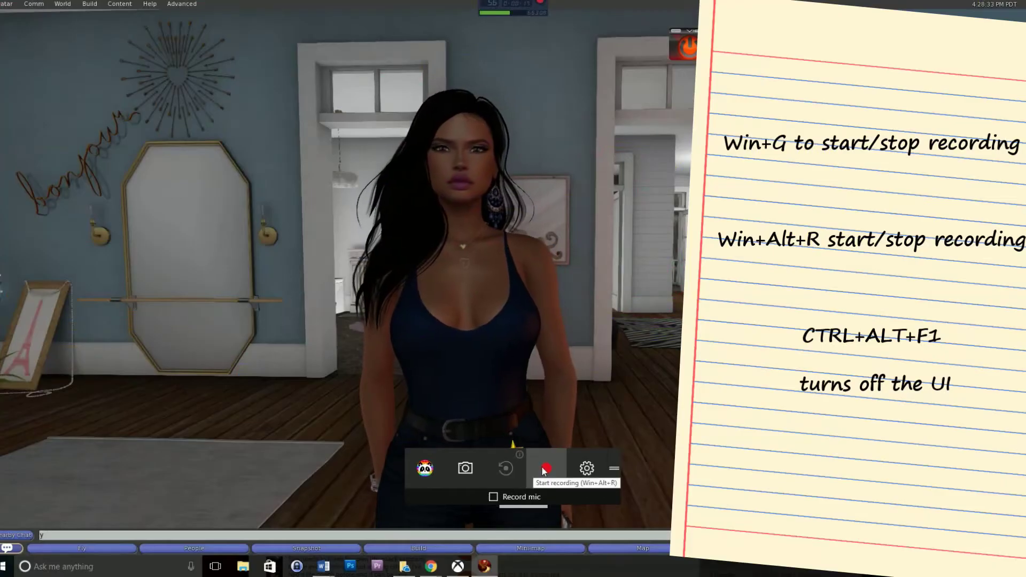
In the Firestorm viewer, start a Game bar recording and seat the avatar at the barre in front of the mirror
{"action": "left_click", "coordinate": [543, 470]}
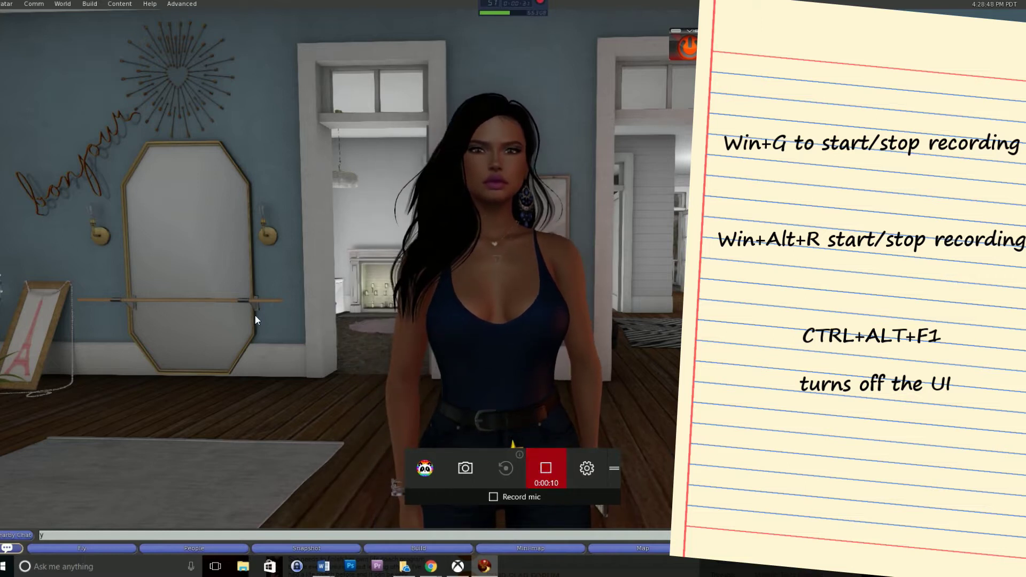
{"action": "right_click", "coordinate": [250, 300]}
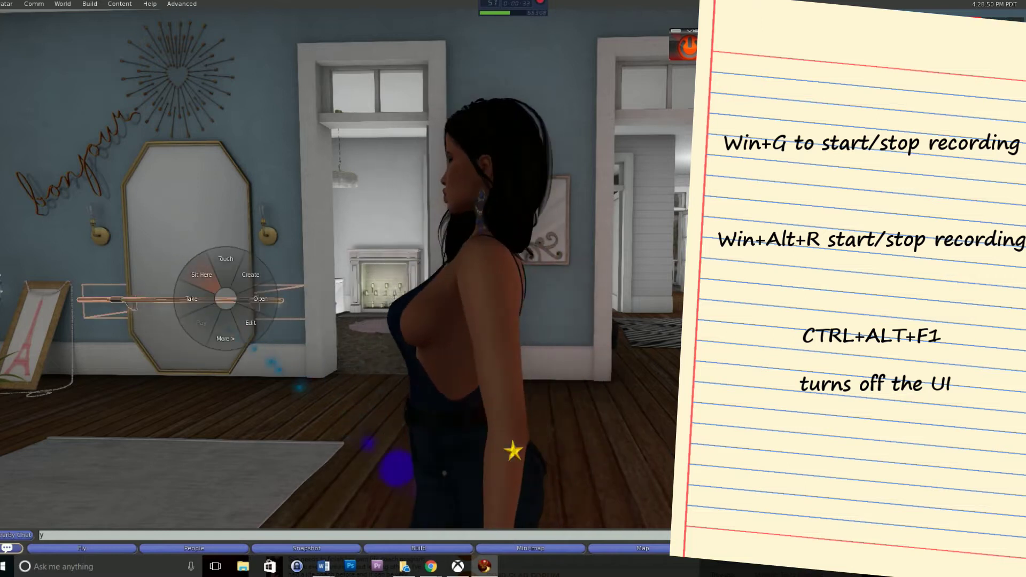
{"action": "left_click", "coordinate": [224, 275]}
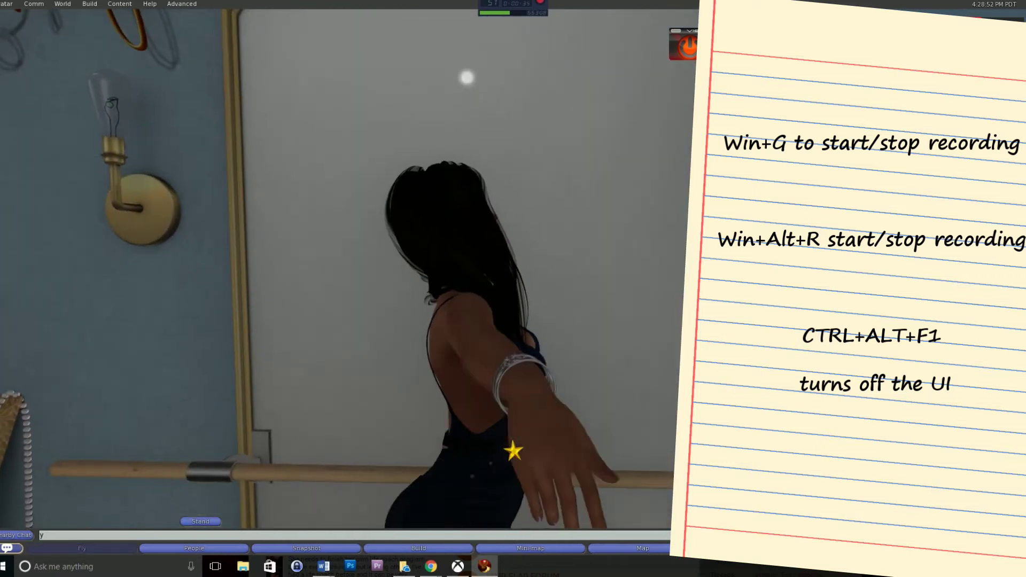
Hide the viewer's user interface and record the dancing avatar with the Game bar, stopping the recording at the end
{"action": "key", "text": "ctrl+alt+F1"}
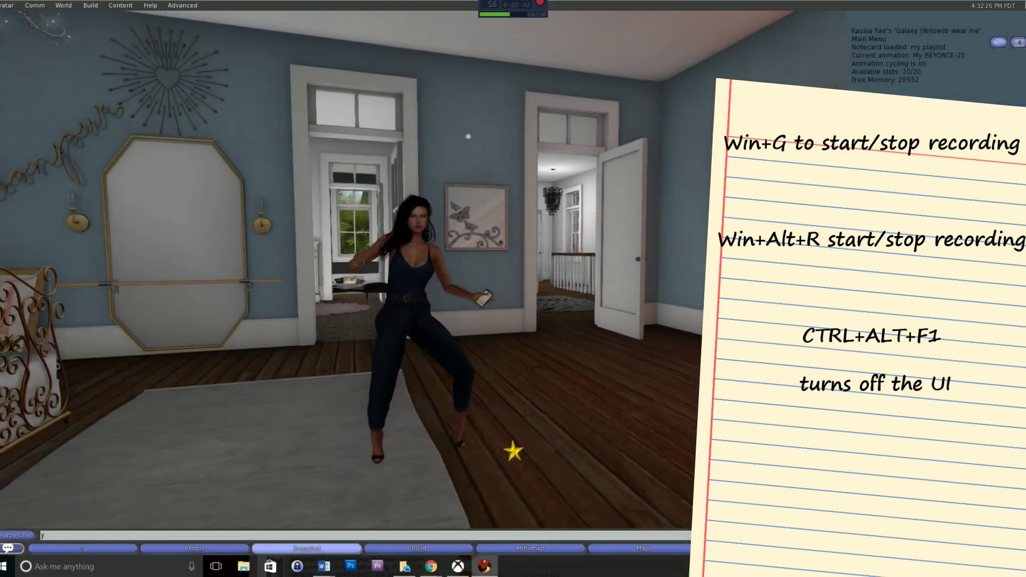
{"action": "key", "text": "ctrl+alt+F1"}
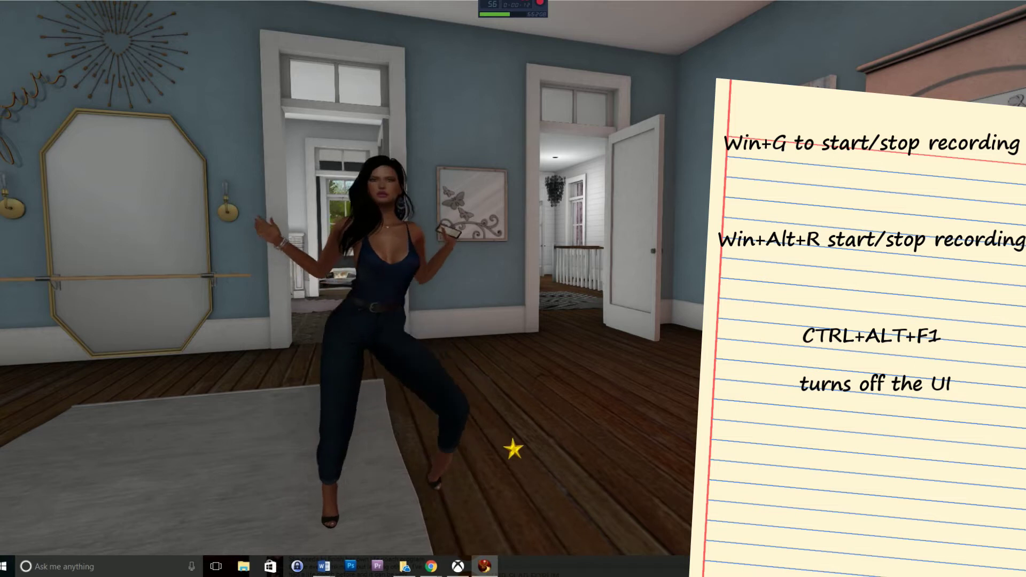
{"action": "key", "text": "super+g"}
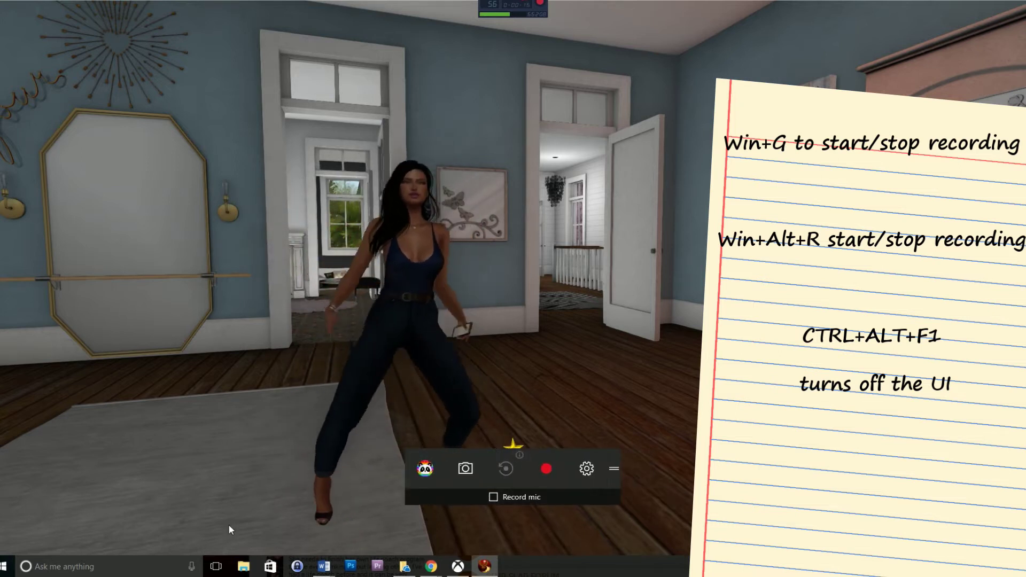
{"action": "key", "text": "super+g"}
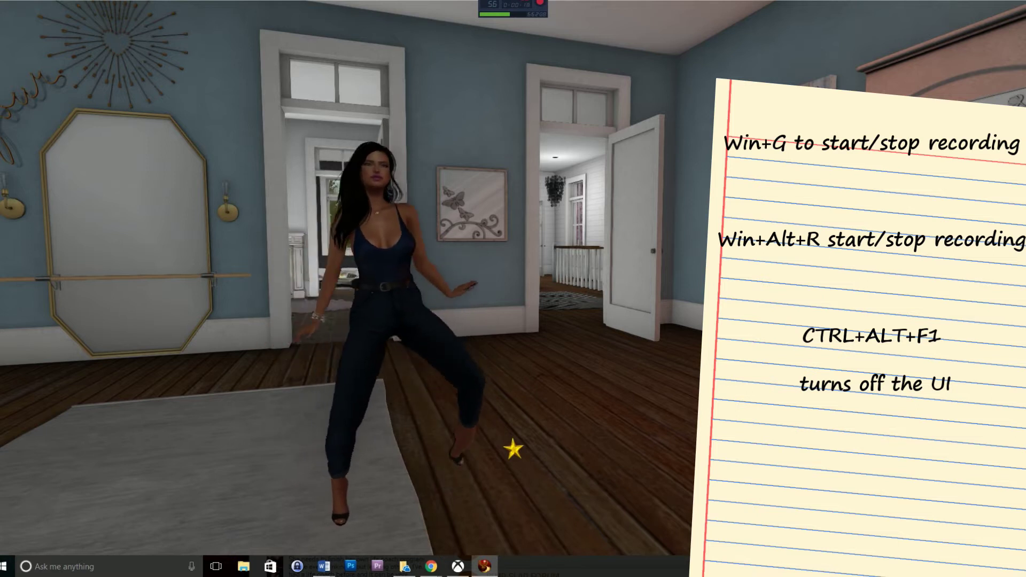
{"action": "key", "text": "super+g"}
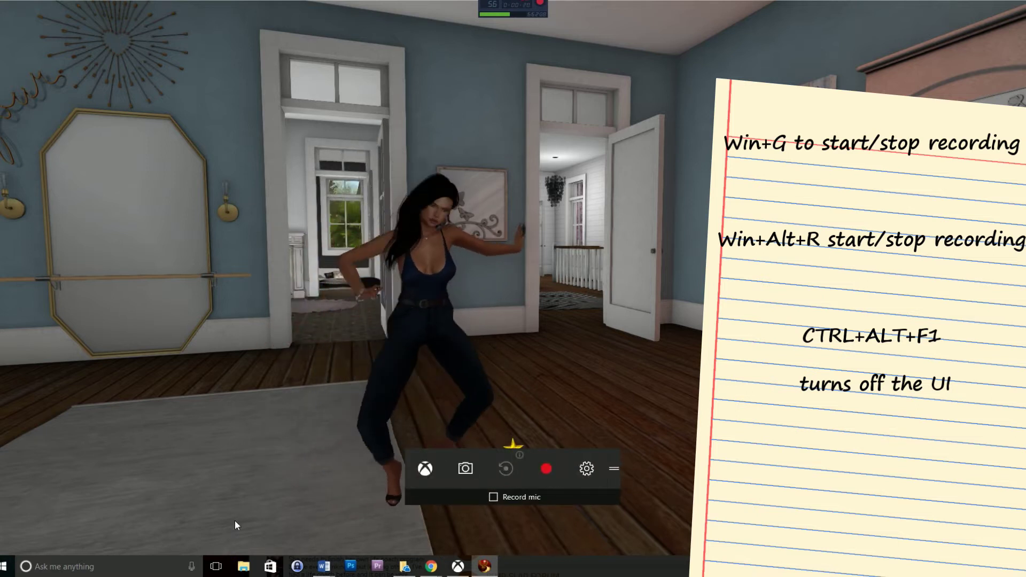
{"action": "left_click", "coordinate": [552, 469]}
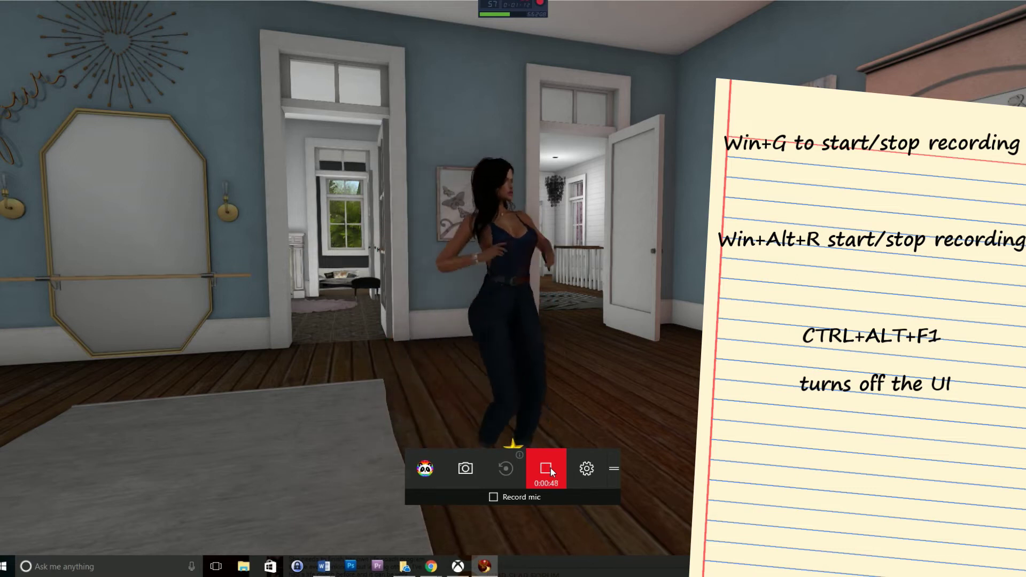
{"action": "left_click", "coordinate": [550, 467]}
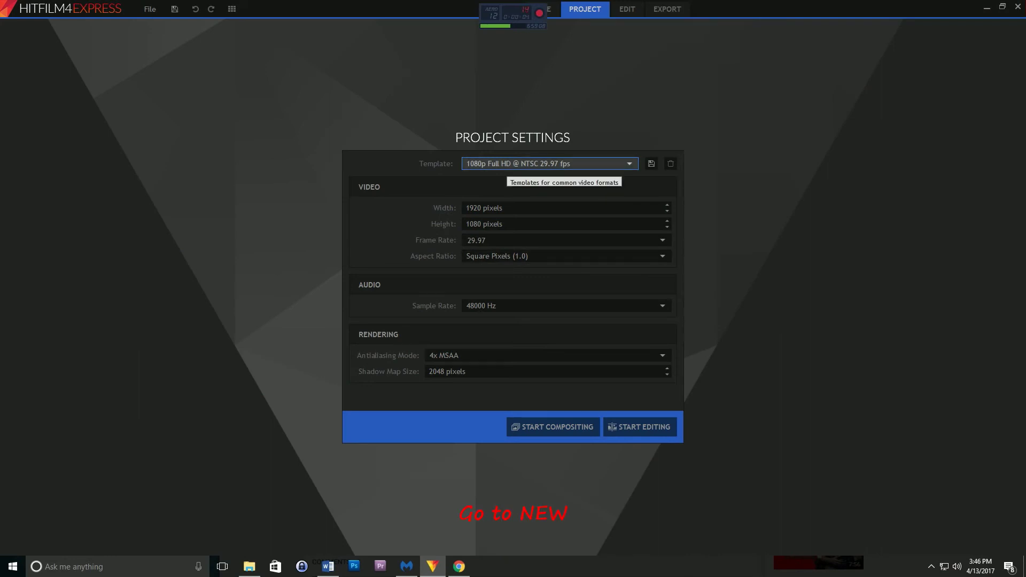
In HitFilm 4 Express, set the new project's template to 1080p Full HD @ NTSC 29.97 fps and start editing
{"action": "left_click", "coordinate": [508, 164]}
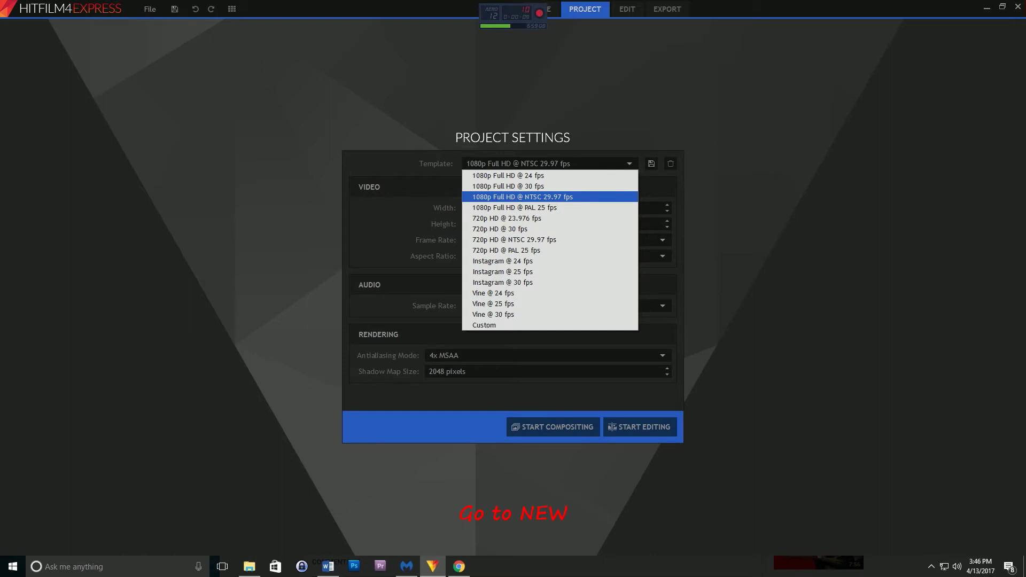
{"action": "left_click", "coordinate": [522, 197]}
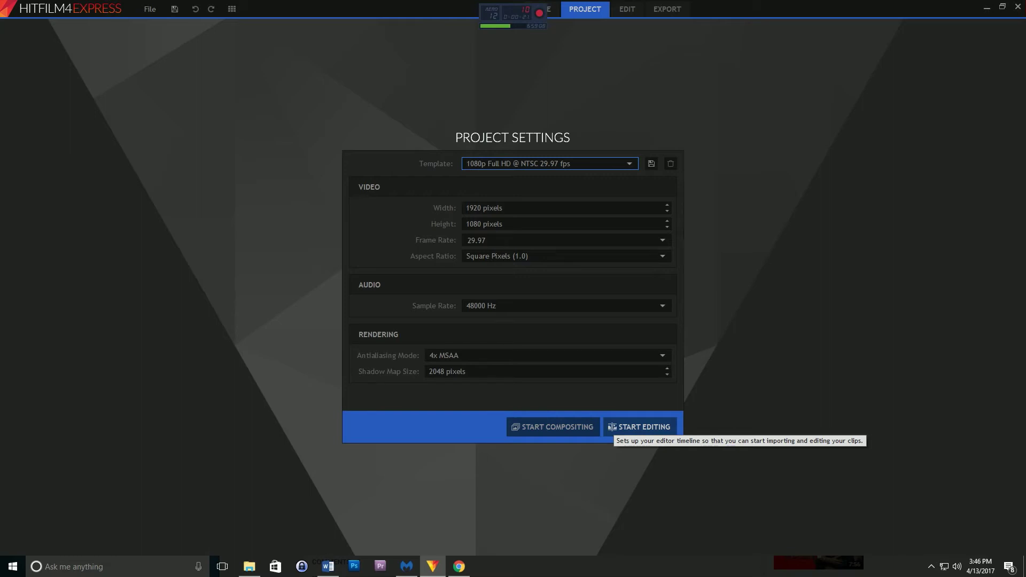
{"action": "left_click", "coordinate": [639, 427]}
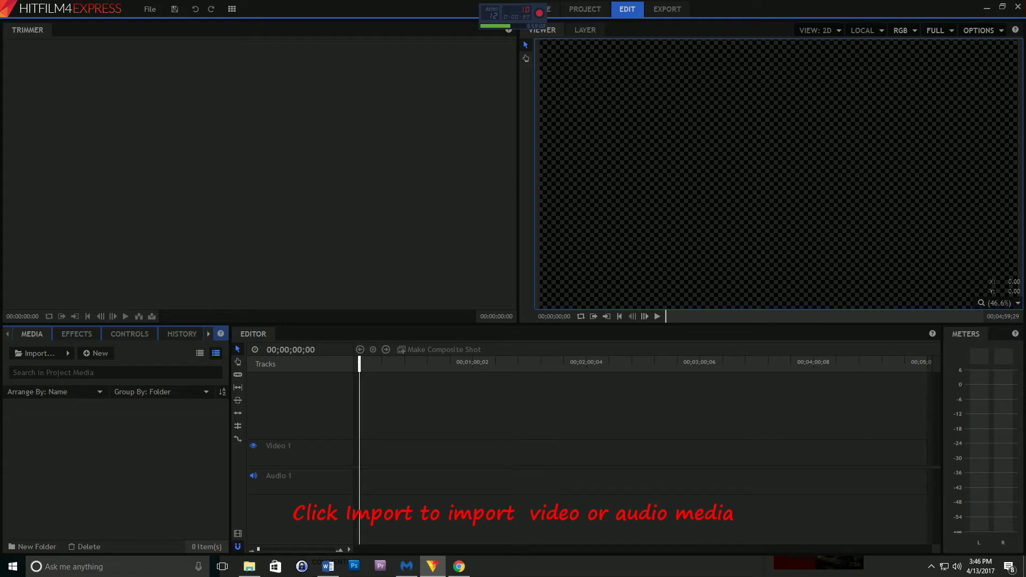
Import all three Firestorm recordings from the Captures folder into the project media
{"action": "left_click", "coordinate": [34, 353]}
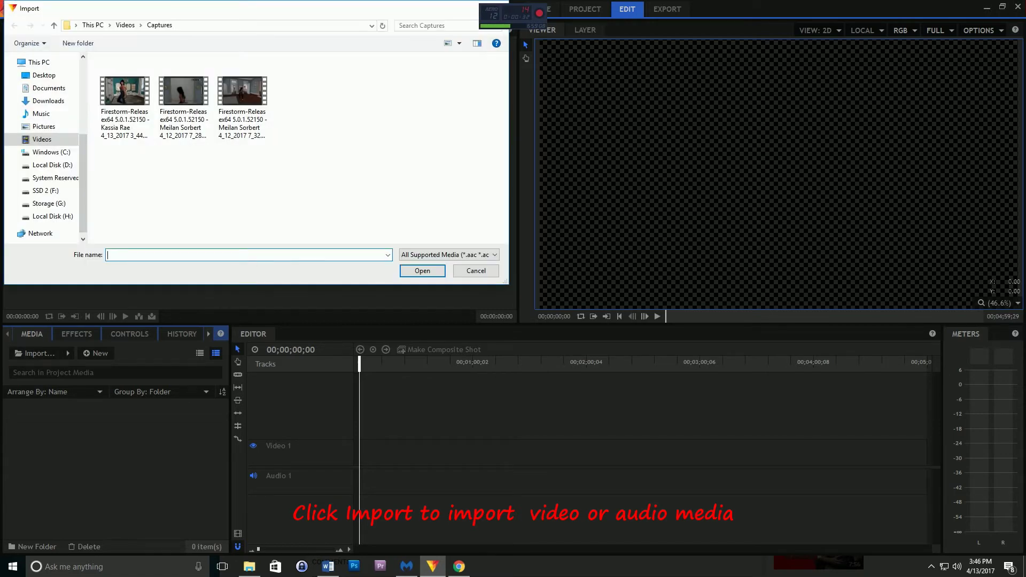
{"action": "left_click", "coordinate": [125, 98]}
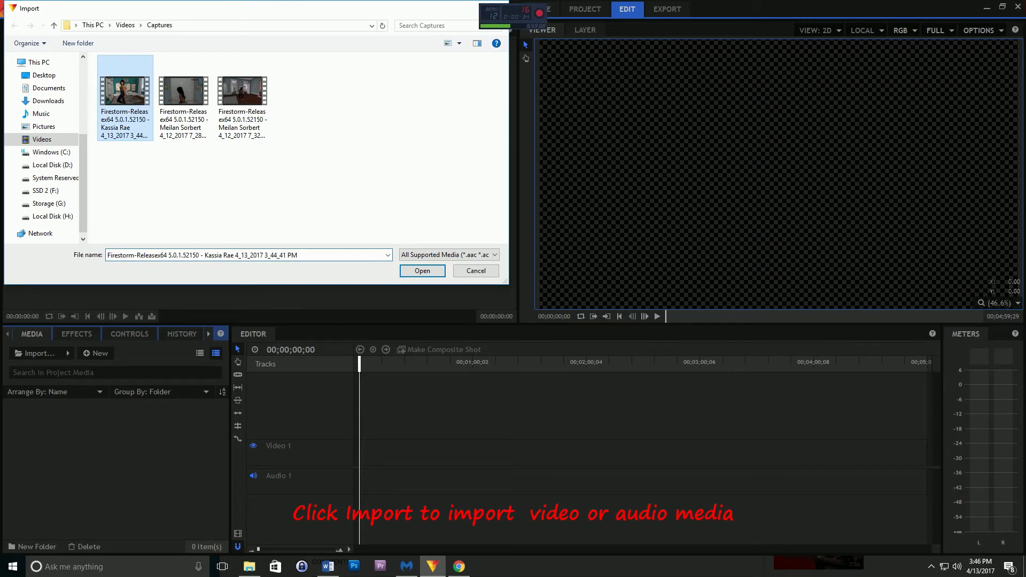
{"action": "left_click", "coordinate": [183, 98]}
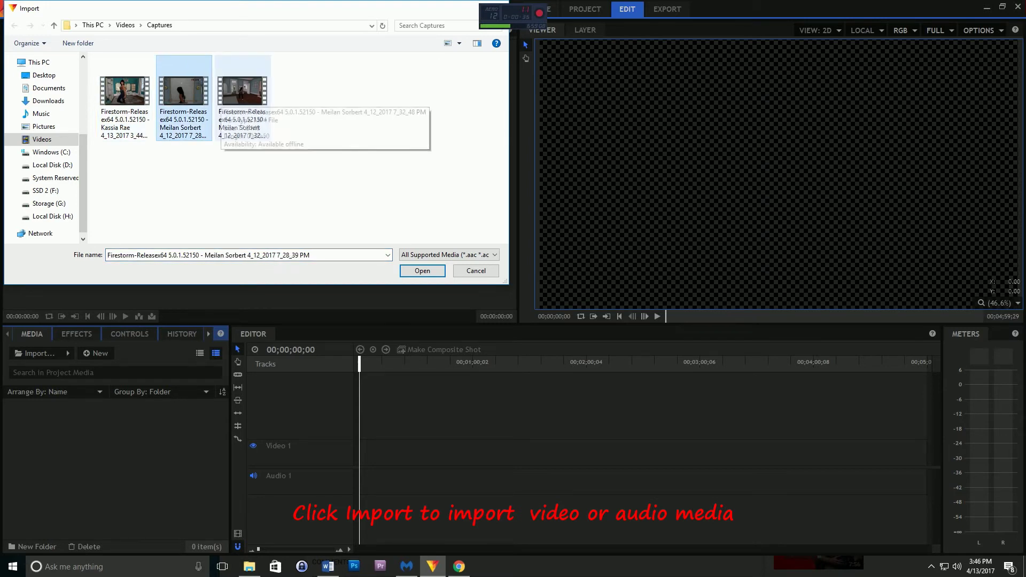
{"action": "left_click", "coordinate": [221, 97], "text": "ctrl"}
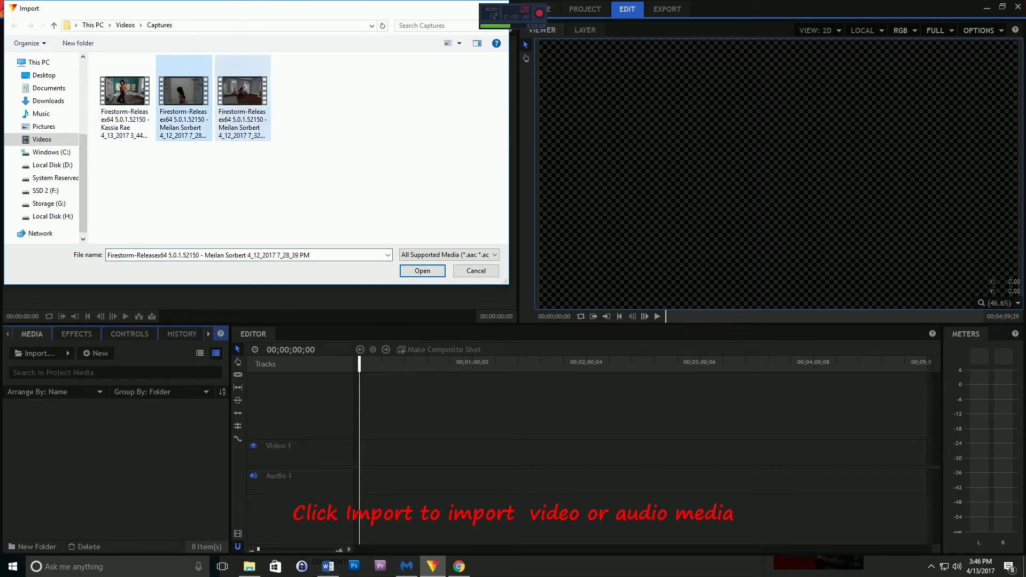
{"action": "left_click", "coordinate": [124, 98], "text": "ctrl"}
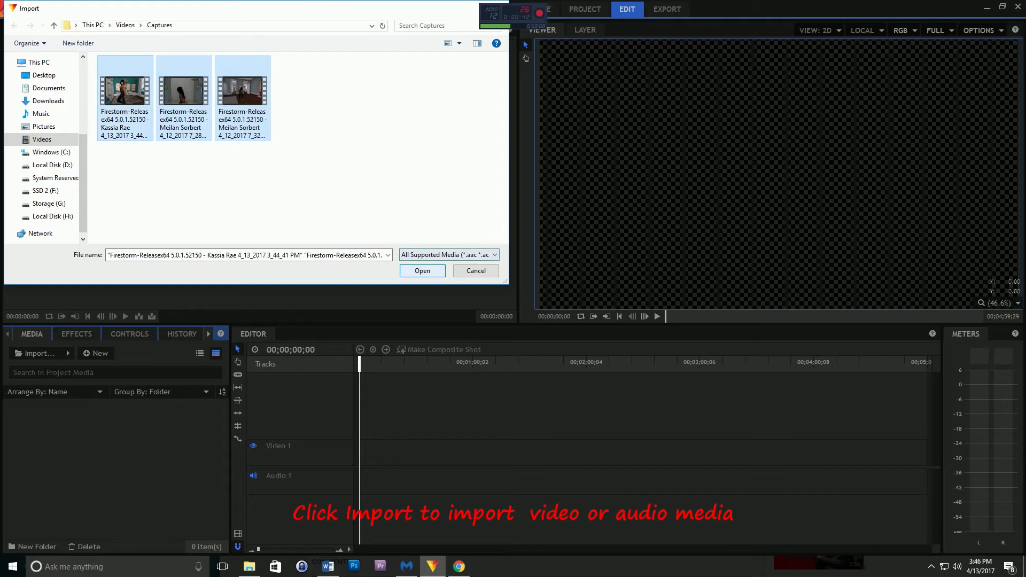
{"action": "left_click", "coordinate": [422, 270]}
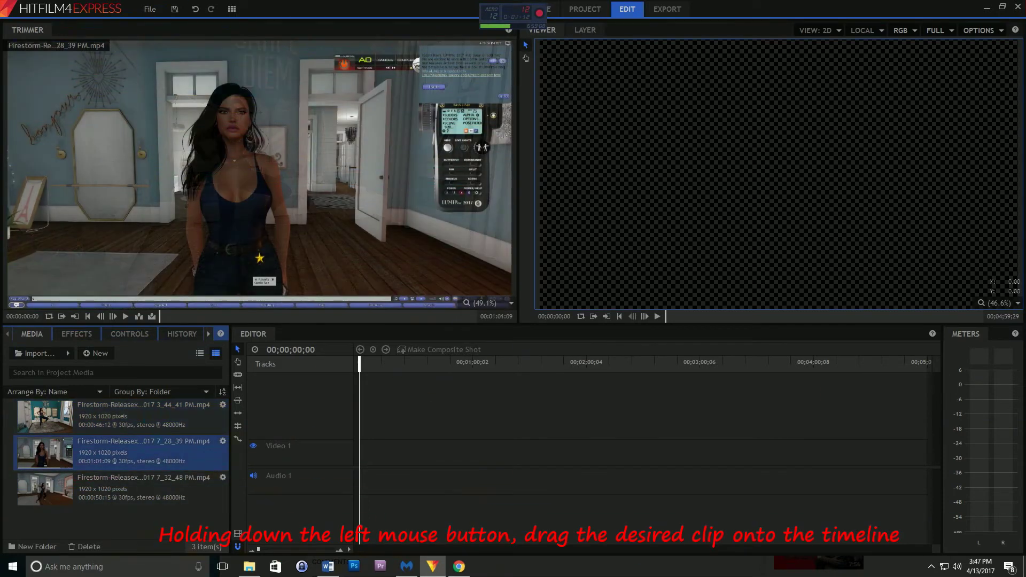
Place the 7_28_39 PM recording at the start of the timeline above Video 1, matching the editor sequence's settings to the clip
{"action": "left_click_drag", "start_coordinate": [45, 453], "coordinate": [394, 427]}
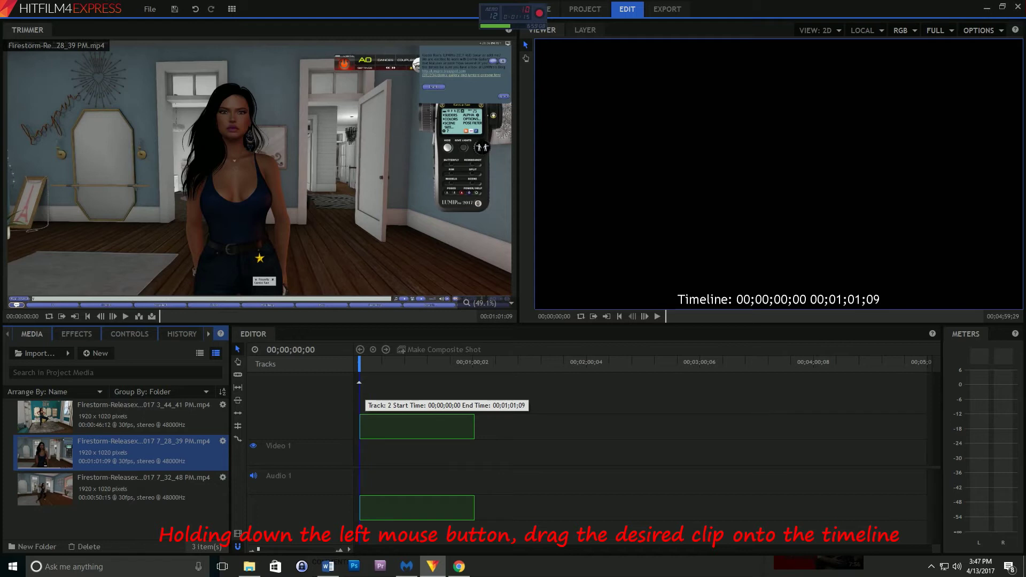
{"action": "left_click_drag", "start_coordinate": [394, 428], "coordinate": [394, 427]}
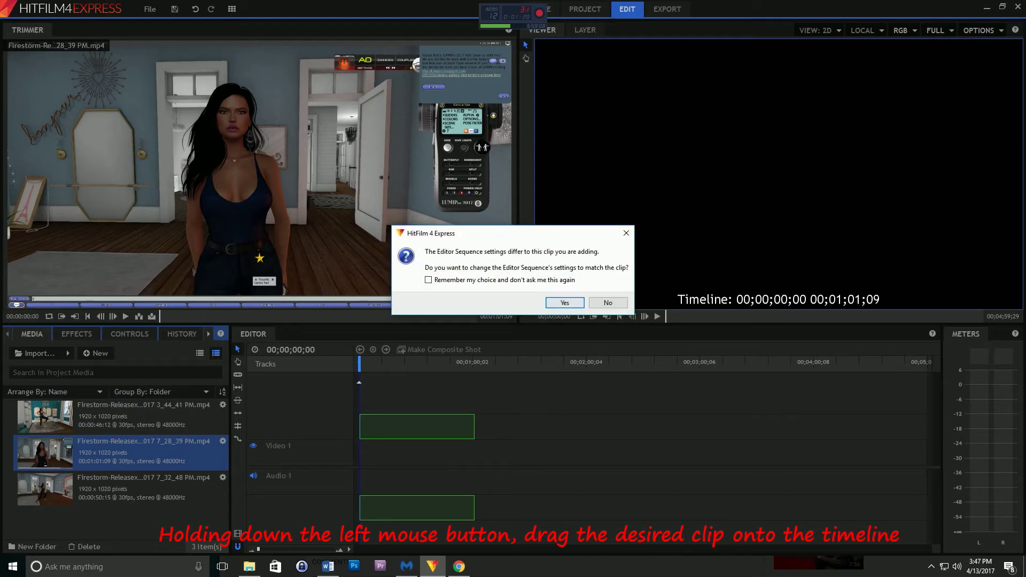
{"action": "key", "text": "Return"}
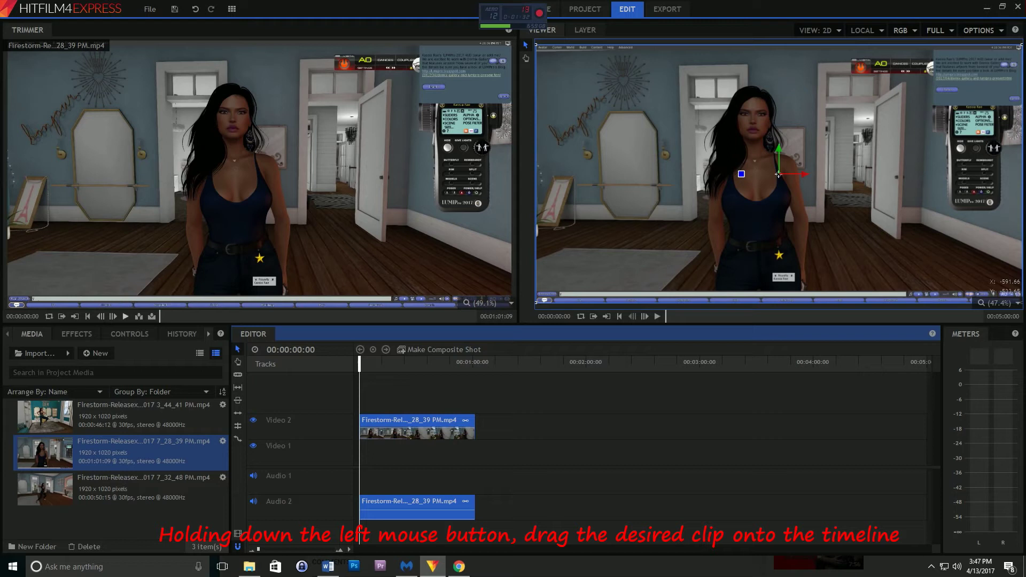
Preview the footage up to 00:00:20:27 and slice the timeline clip at that point with the Slice Tool
{"action": "left_click", "coordinate": [126, 317]}
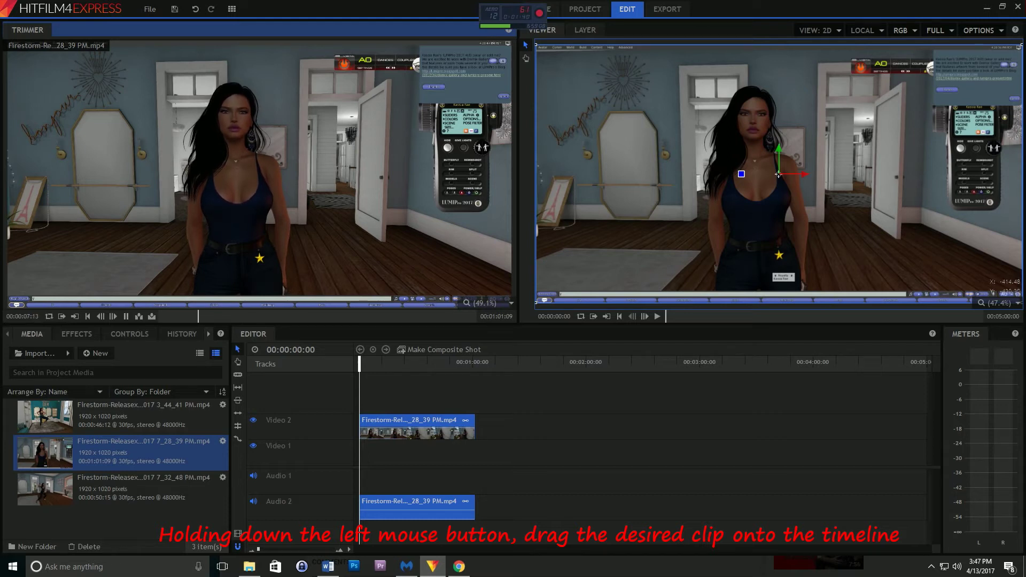
{"action": "left_click", "coordinate": [656, 316]}
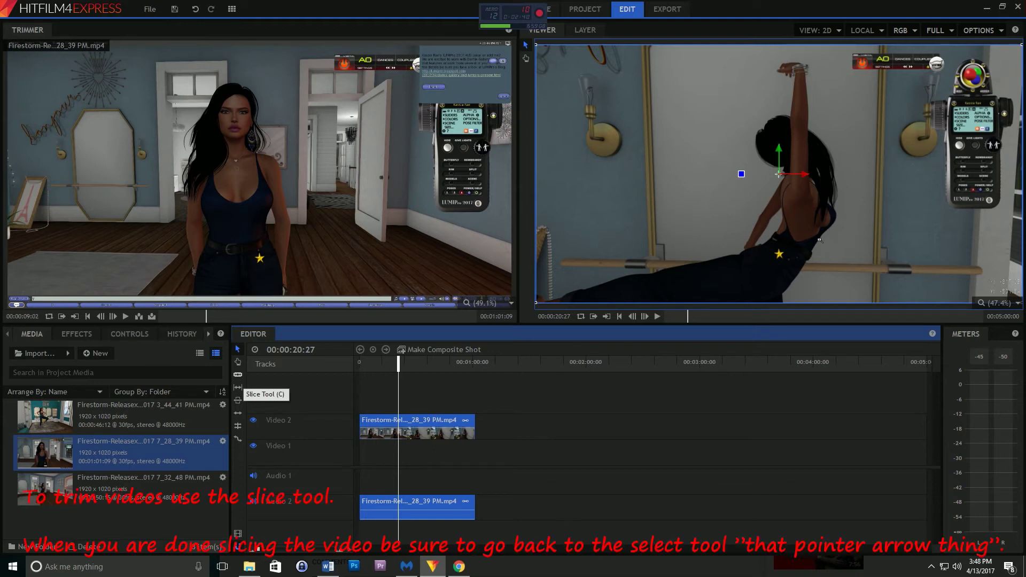
{"action": "left_click", "coordinate": [238, 375]}
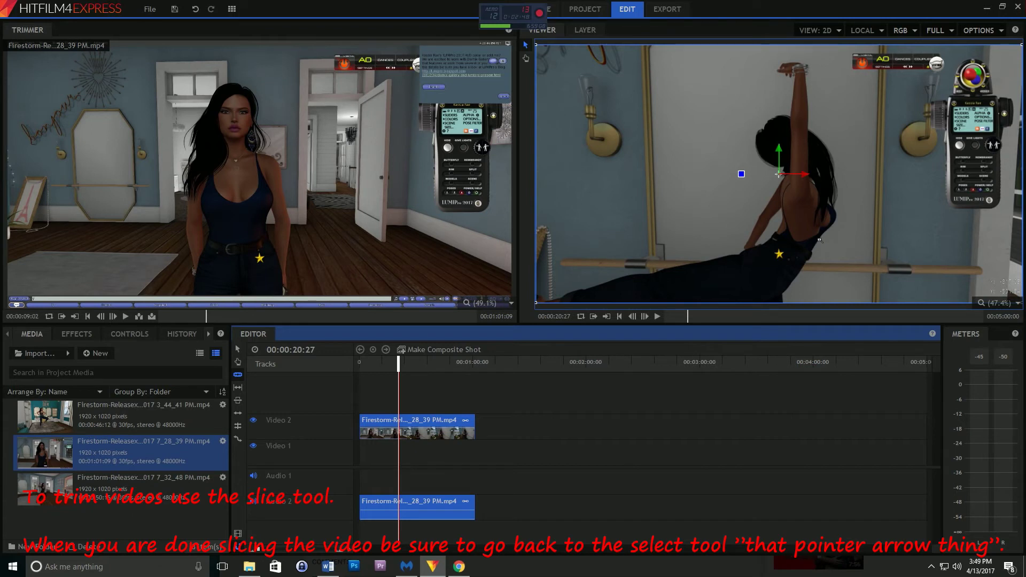
{"action": "left_click", "coordinate": [398, 427]}
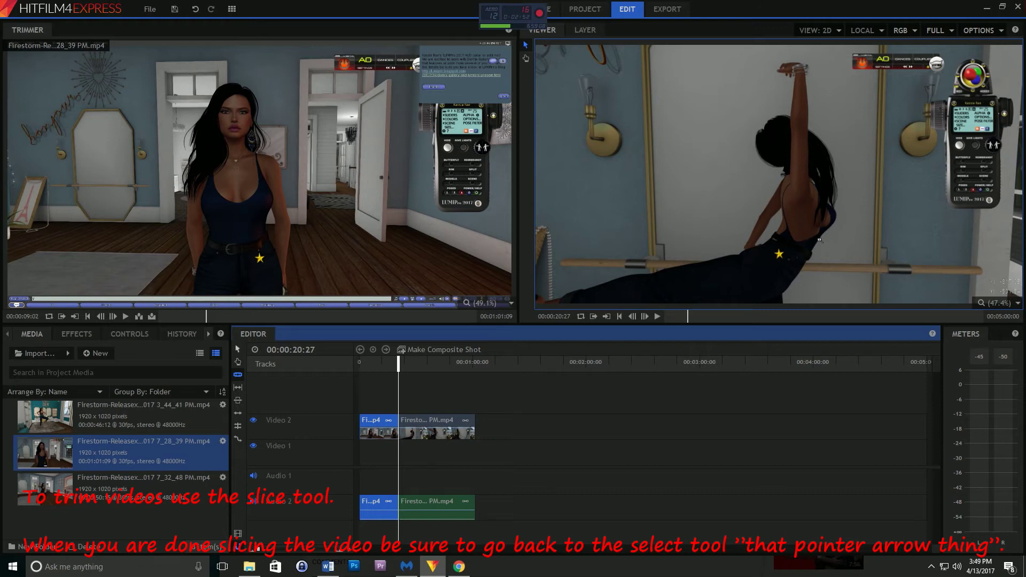
Delete the part of the clip before the cut and move the remaining part to the start of the timeline
{"action": "key", "text": "v"}
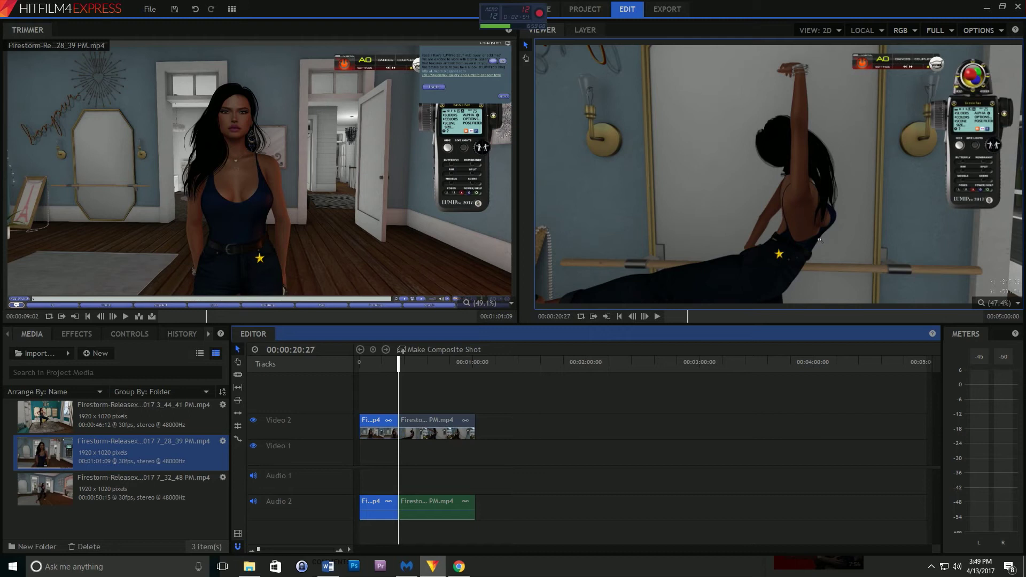
{"action": "key", "text": "Delete"}
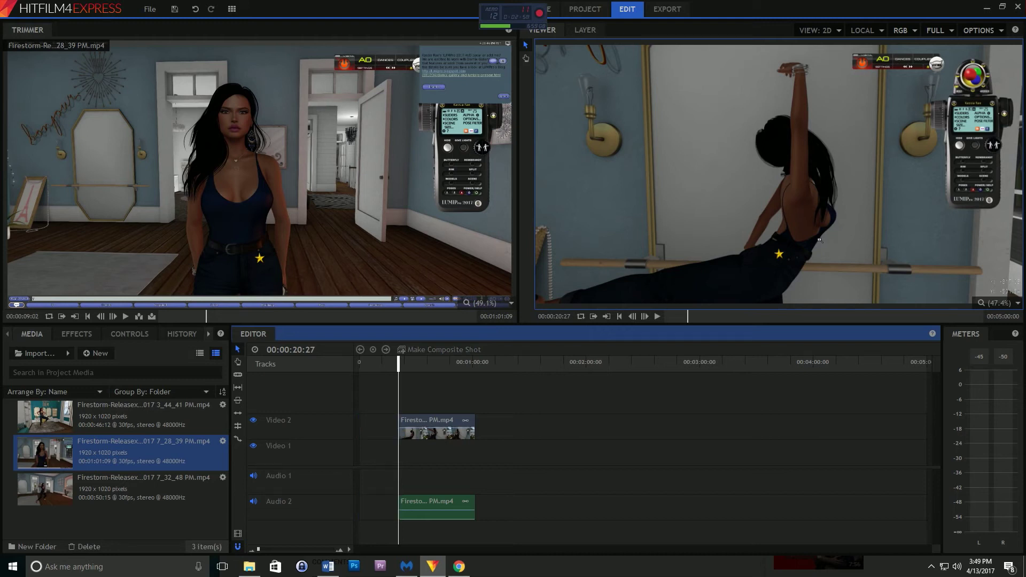
{"action": "left_click_drag", "start_coordinate": [437, 423], "coordinate": [398, 423]}
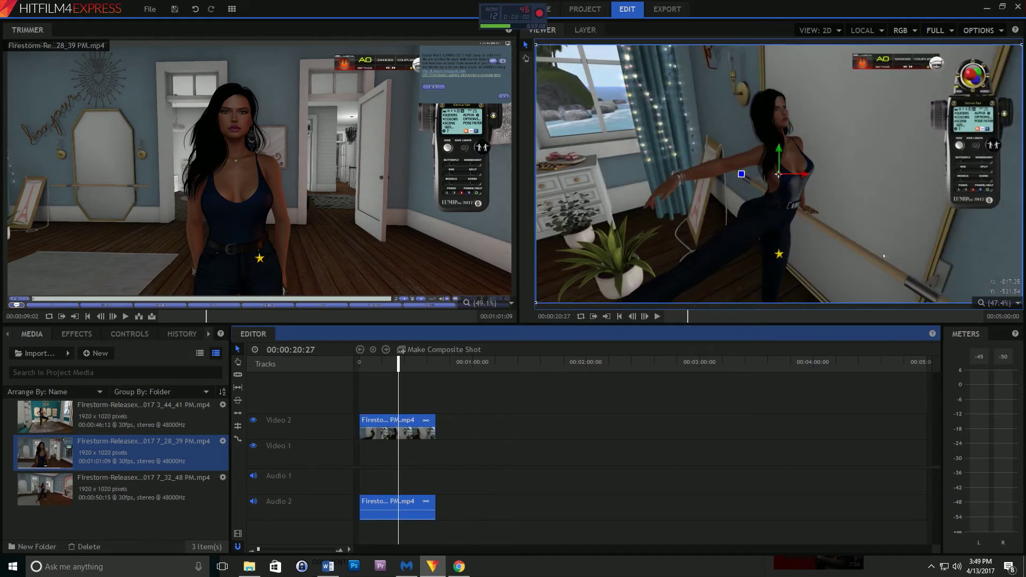
Unlink the trimmed 7_28_39 PM clip's audio from its video and delete the audio
{"action": "right_click", "coordinate": [404, 423]}
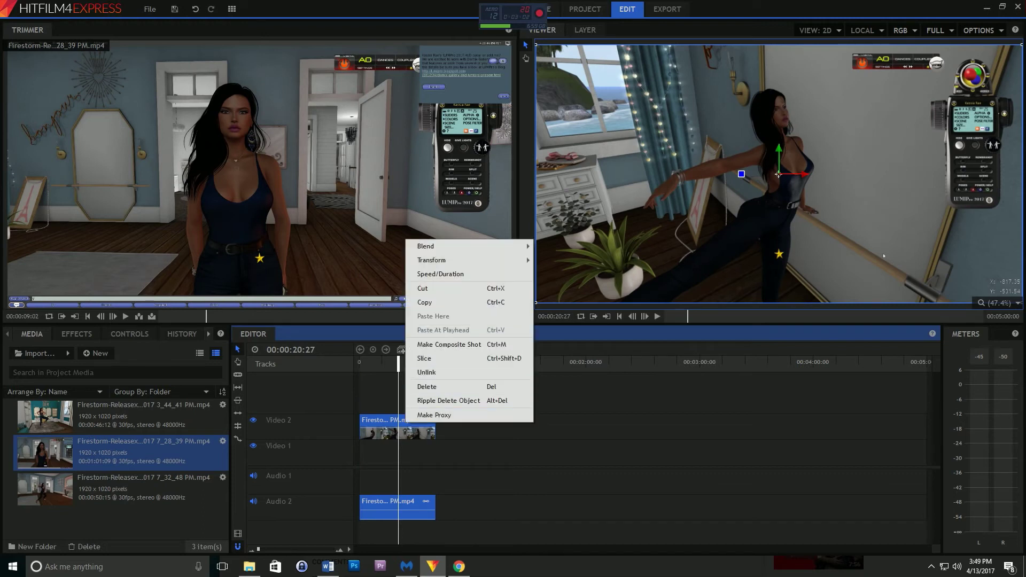
{"action": "left_click", "coordinate": [426, 371]}
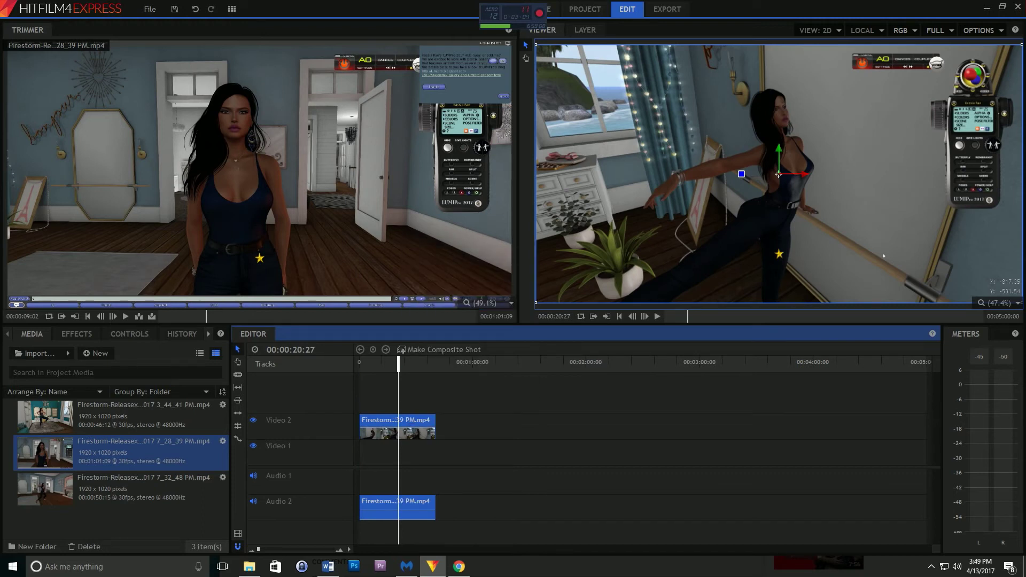
{"action": "key", "text": "Delete"}
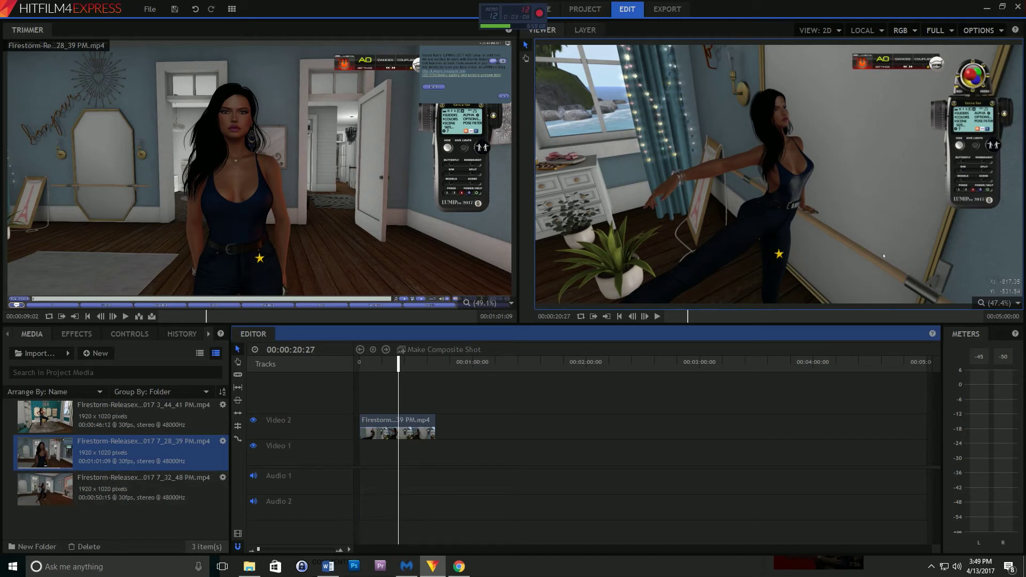
Append the 7_32_48 PM recording directly after the first clip on Video 2, unlinking and deleting its audio
{"action": "left_click_drag", "start_coordinate": [133, 488], "coordinate": [442, 443]}
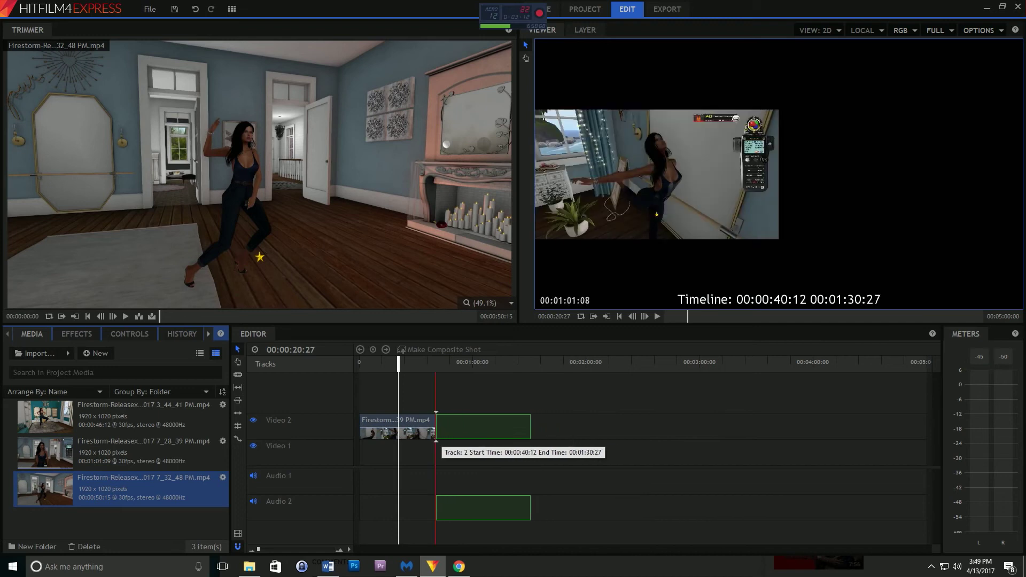
{"action": "left_click_drag", "start_coordinate": [442, 443], "coordinate": [443, 443]}
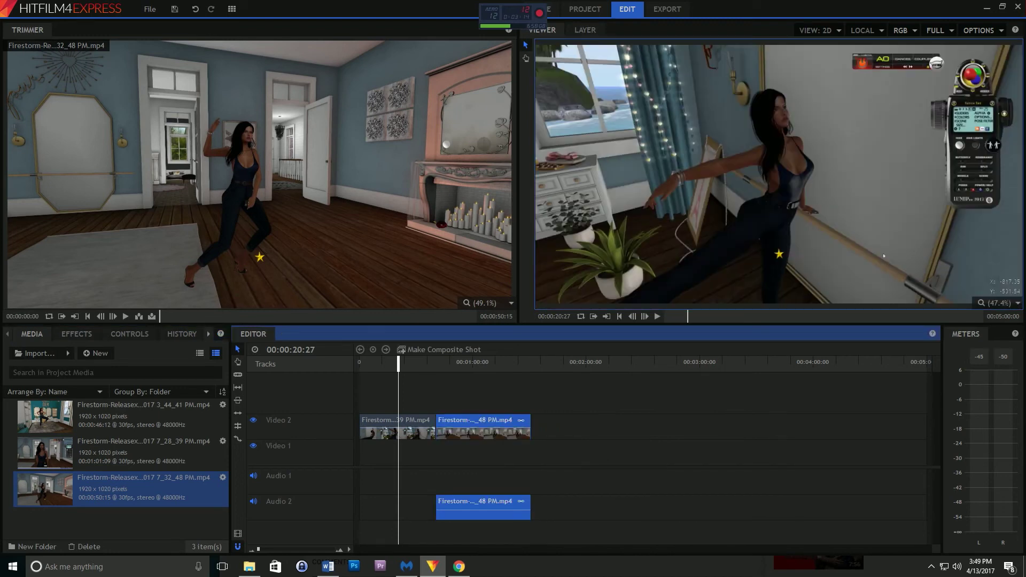
{"action": "right_click", "coordinate": [474, 432]}
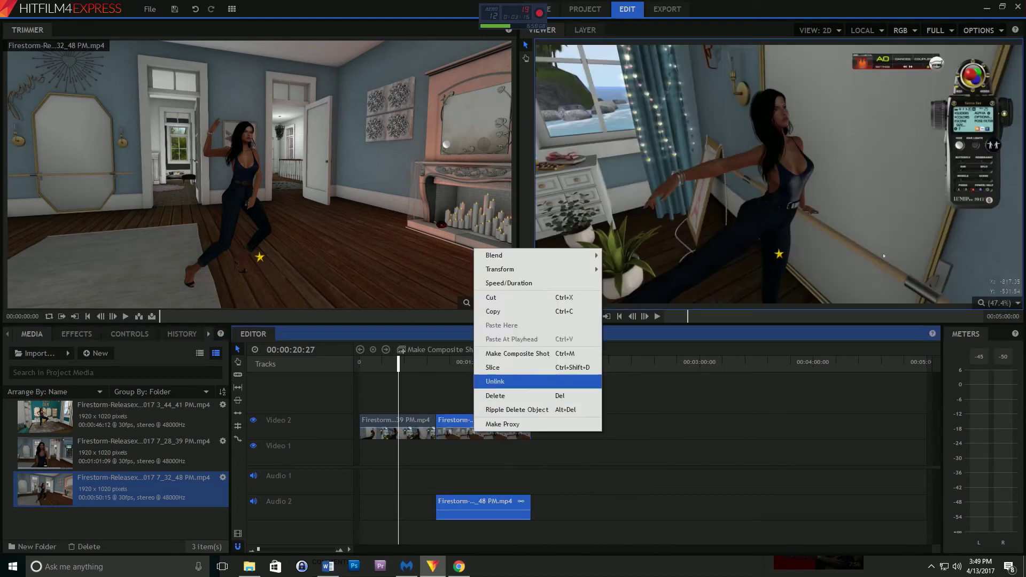
{"action": "mouse_move", "coordinate": [513, 268]}
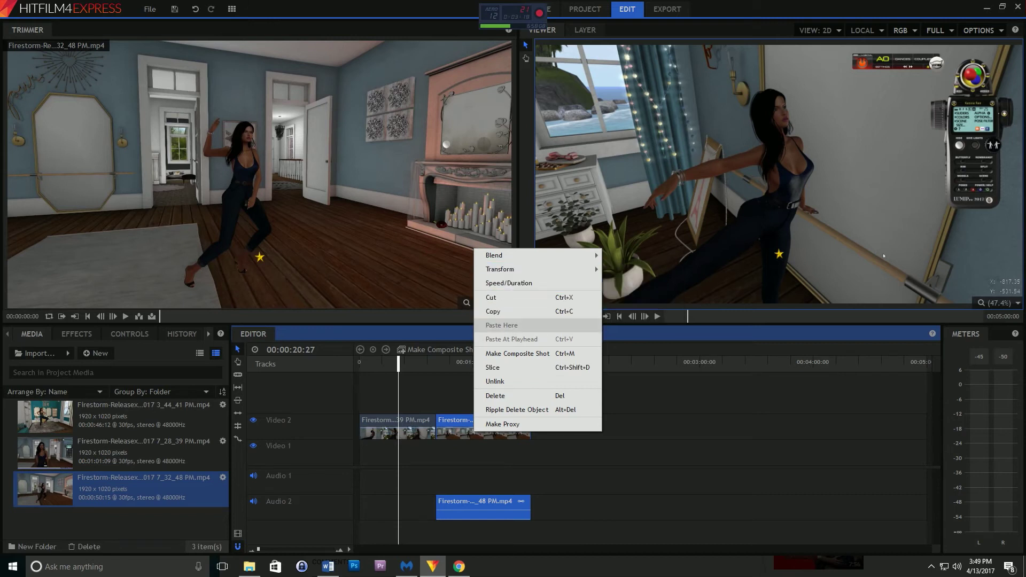
{"action": "left_click", "coordinate": [497, 381]}
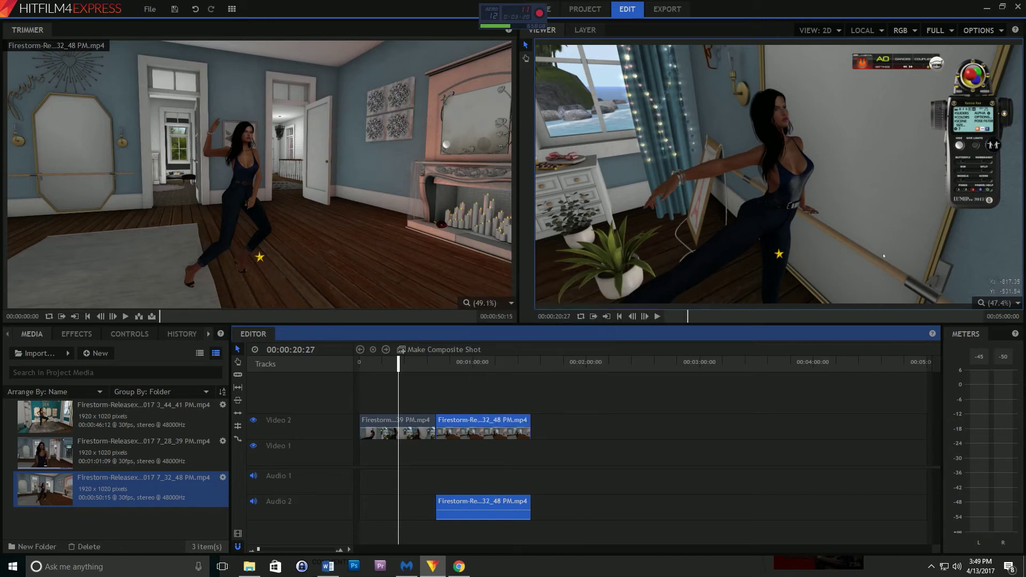
{"action": "left_click", "coordinate": [483, 506]}
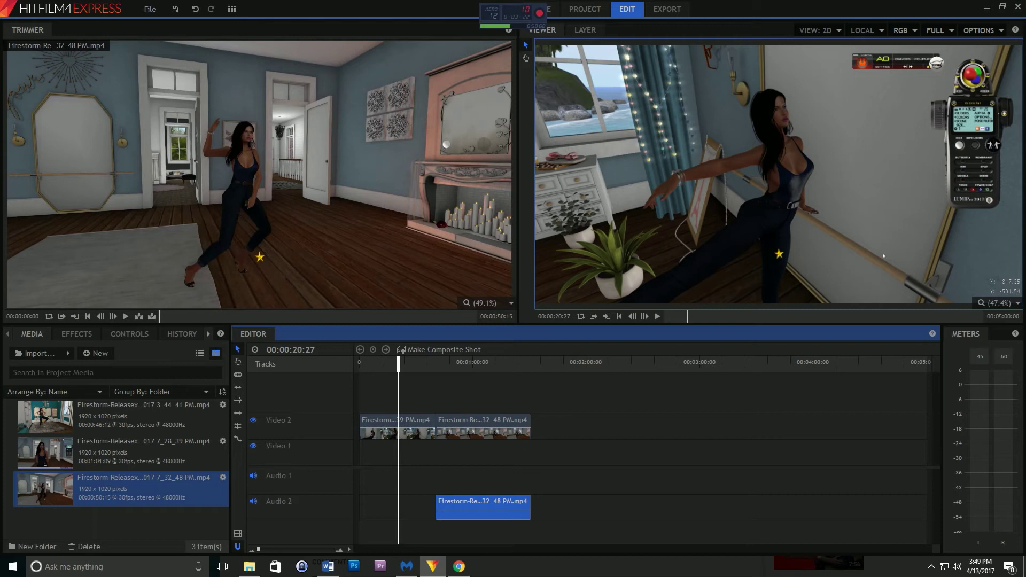
{"action": "key", "text": "Delete"}
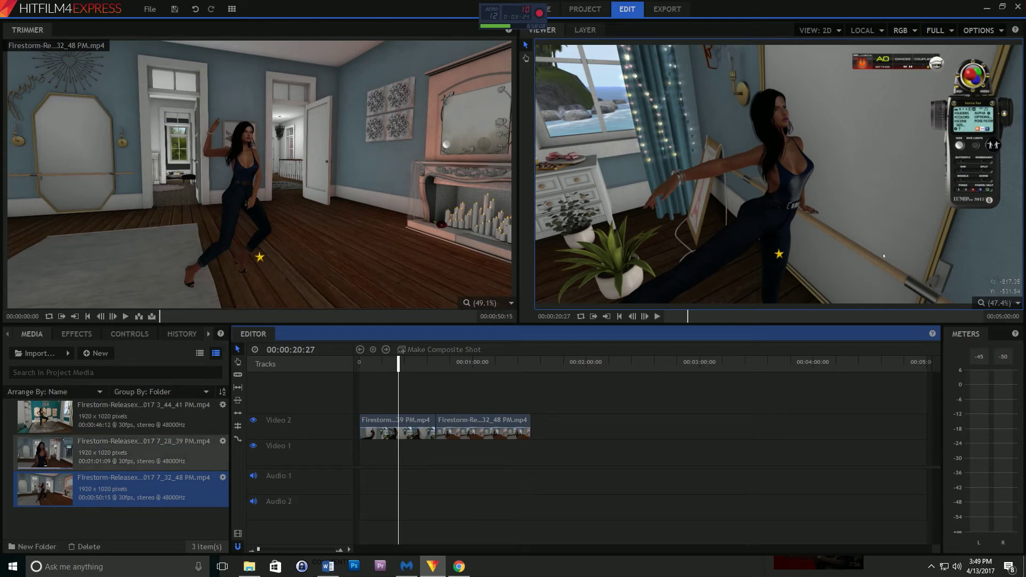
Append the 3_44_41 PM recording directly after the second clip on Video 2, unlinking and deleting its audio
{"action": "left_click_drag", "start_coordinate": [49, 422], "coordinate": [533, 434]}
{"action": "right_click", "coordinate": [536, 427]}
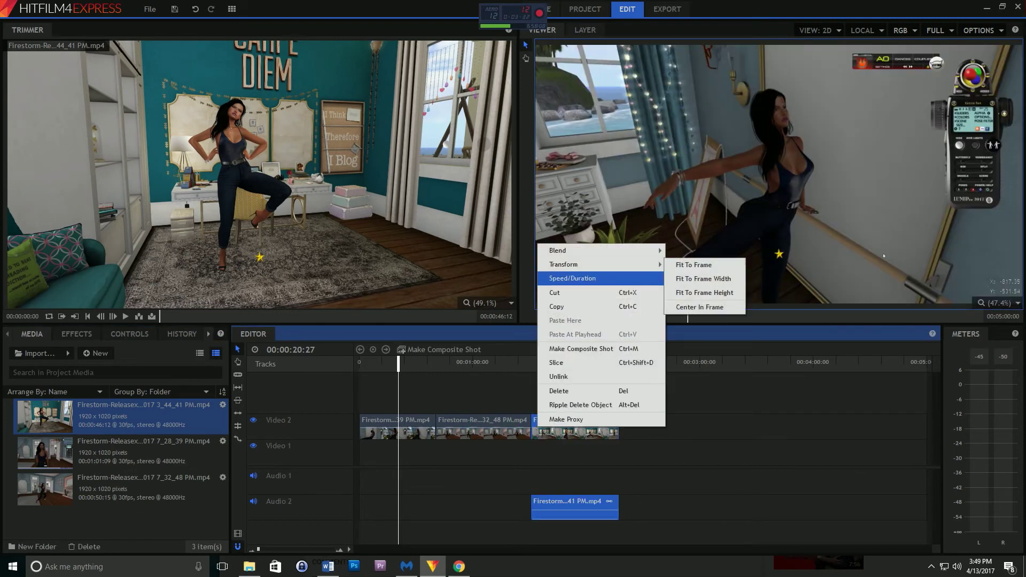
{"action": "left_click", "coordinate": [566, 376]}
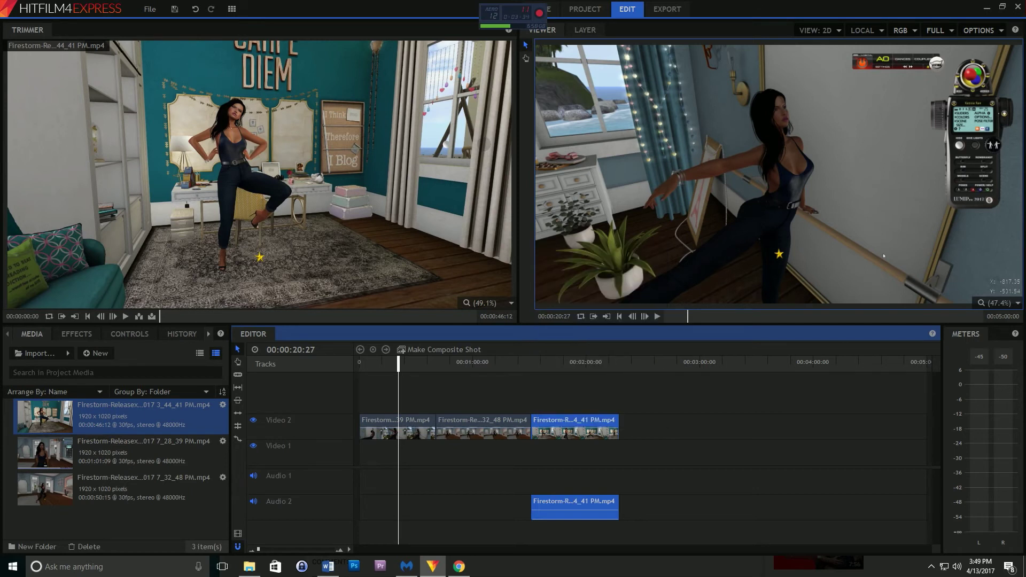
{"action": "left_click", "coordinate": [575, 506]}
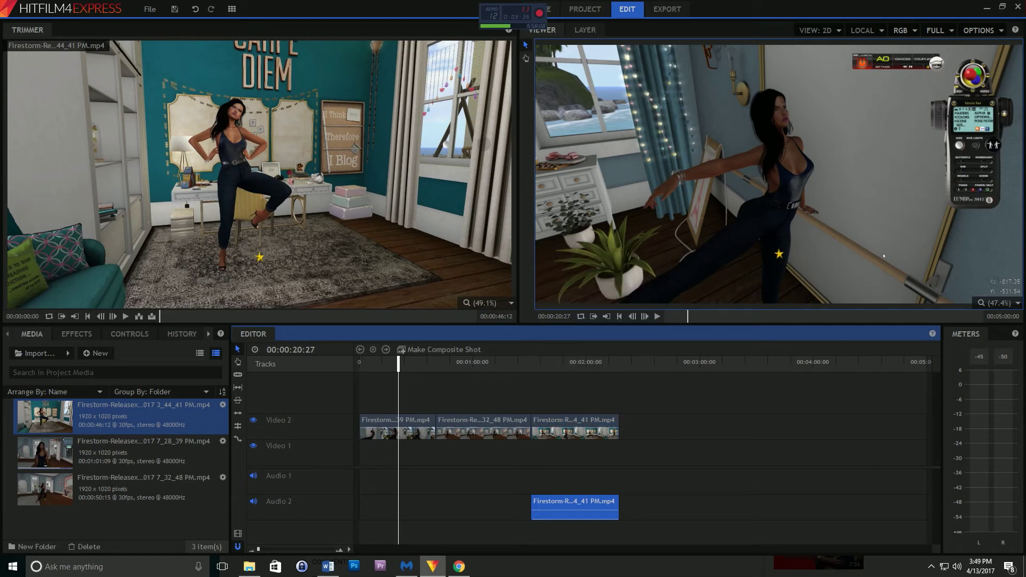
{"action": "key", "text": "Delete"}
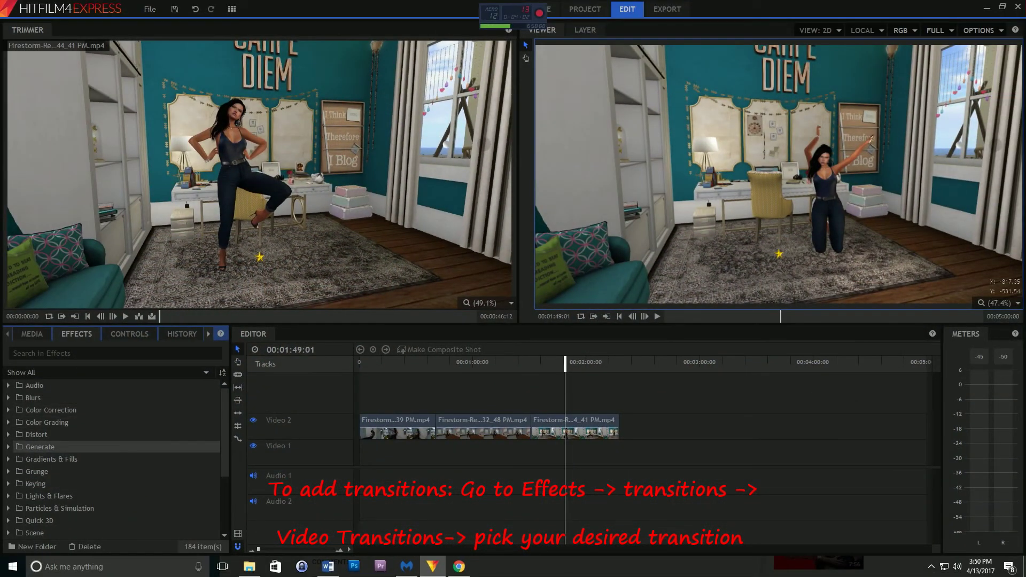
Apply the Cross Dissolve video transition on both sides of the cut between the first and second clips
{"action": "scroll", "coordinate": [106, 446], "scroll_direction": "down", "scroll_amount": 3}
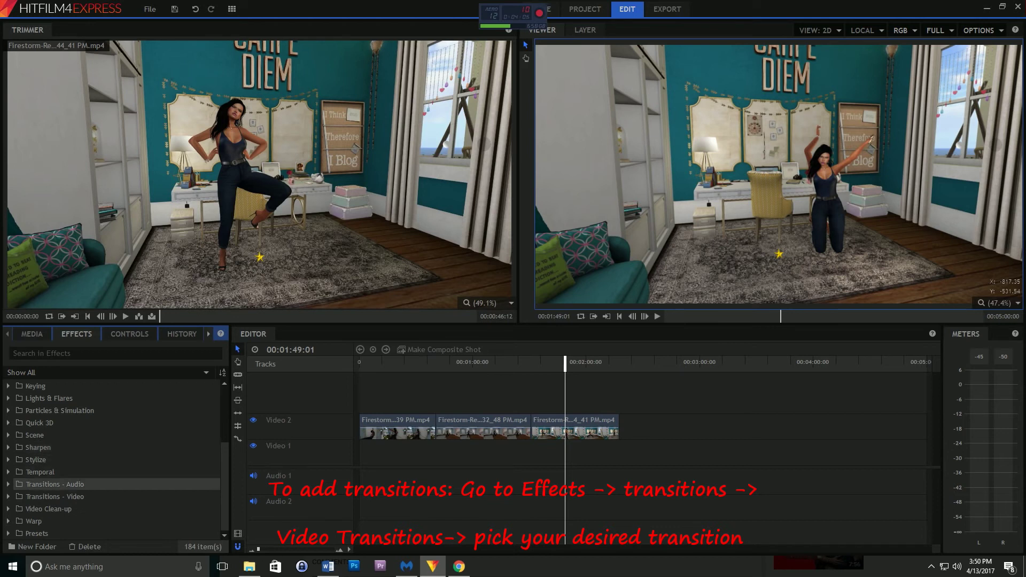
{"action": "left_click", "coordinate": [8, 497]}
{"action": "scroll", "coordinate": [53, 498], "scroll_direction": "down", "scroll_amount": 1}
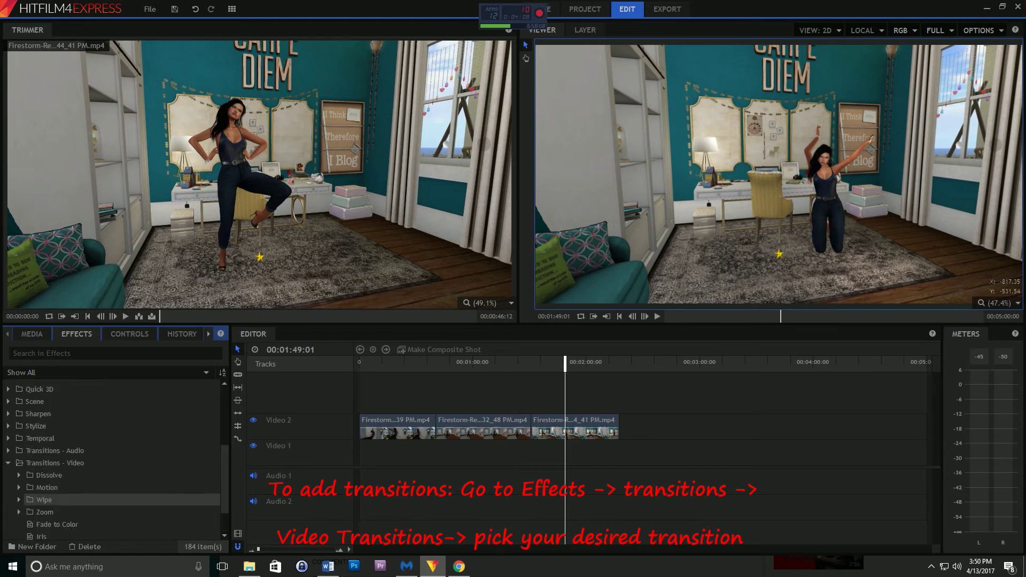
{"action": "scroll", "coordinate": [53, 502], "scroll_direction": "down", "scroll_amount": 1}
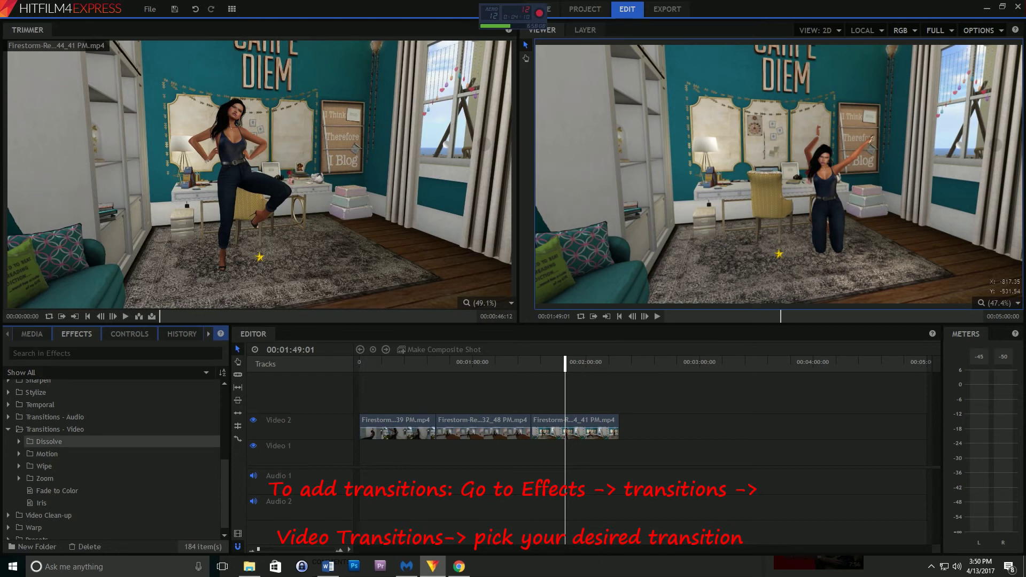
{"action": "left_click", "coordinate": [49, 442]}
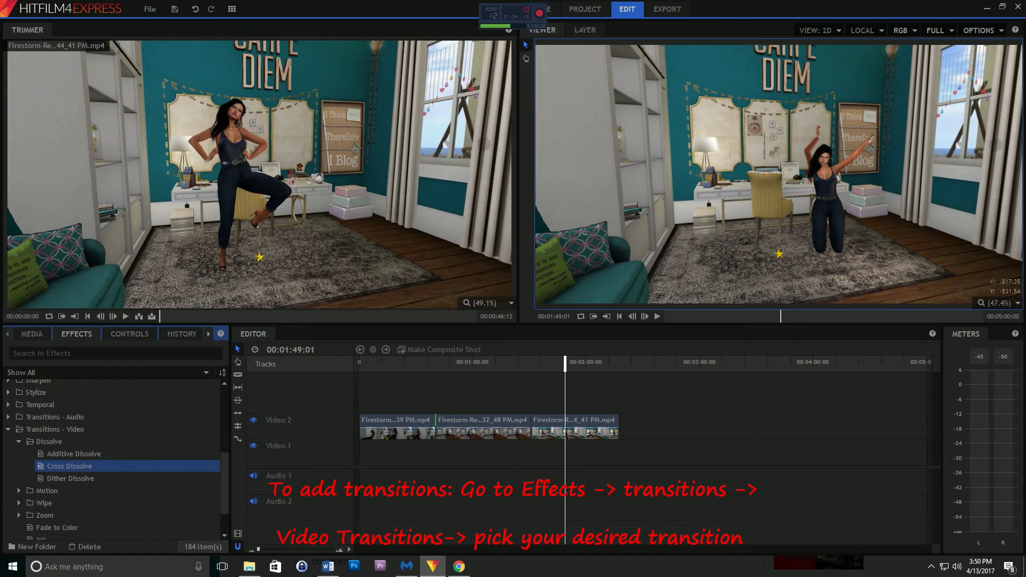
{"action": "left_click_drag", "start_coordinate": [69, 466], "coordinate": [435, 428]}
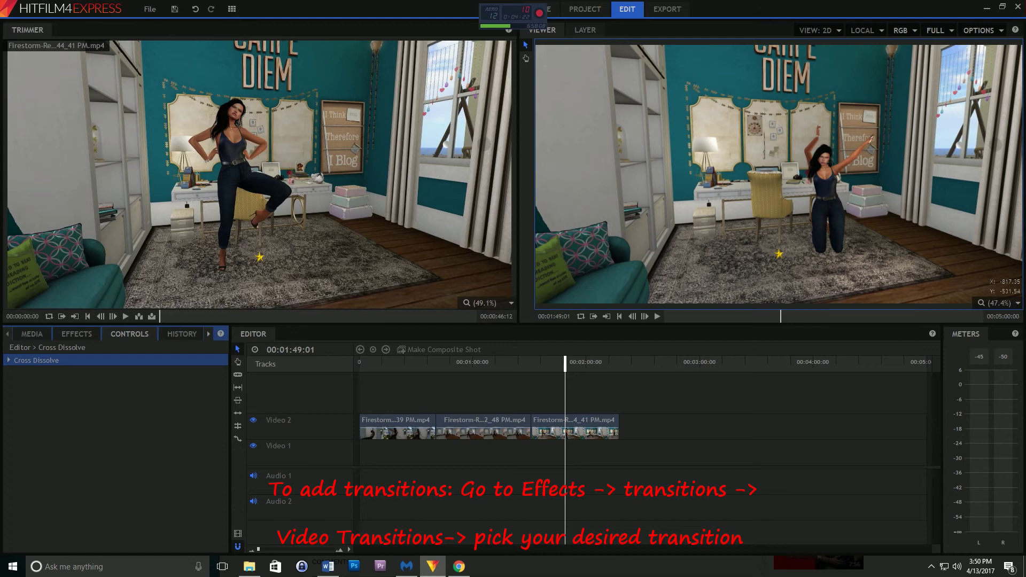
{"action": "left_click_drag", "start_coordinate": [438, 428], "coordinate": [436, 427]}
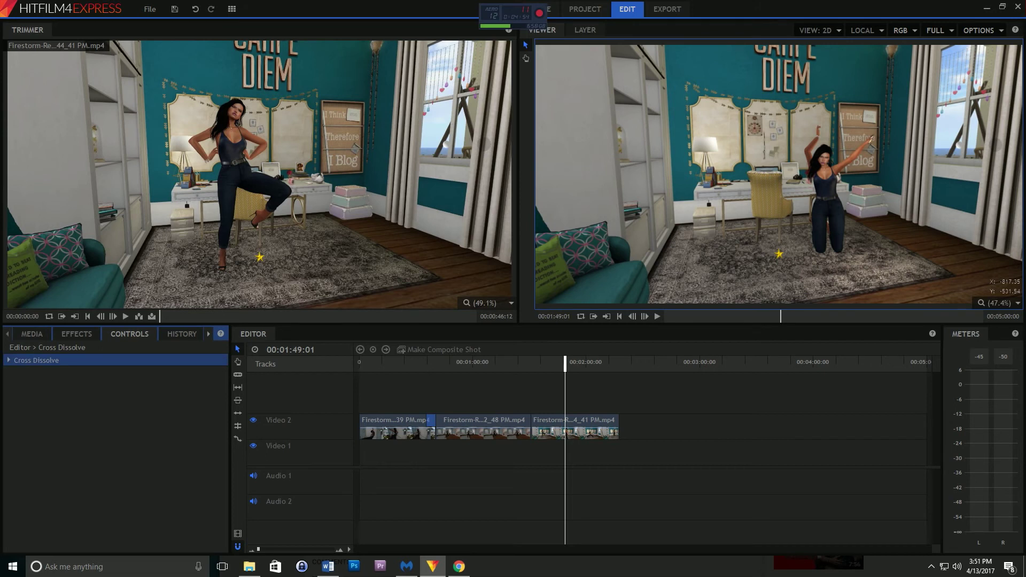
Apply a Cross Dissolve transition to the start of the third clip, at its cut with the second
{"action": "left_click", "coordinate": [574, 425]}
{"action": "left_click", "coordinate": [483, 424]}
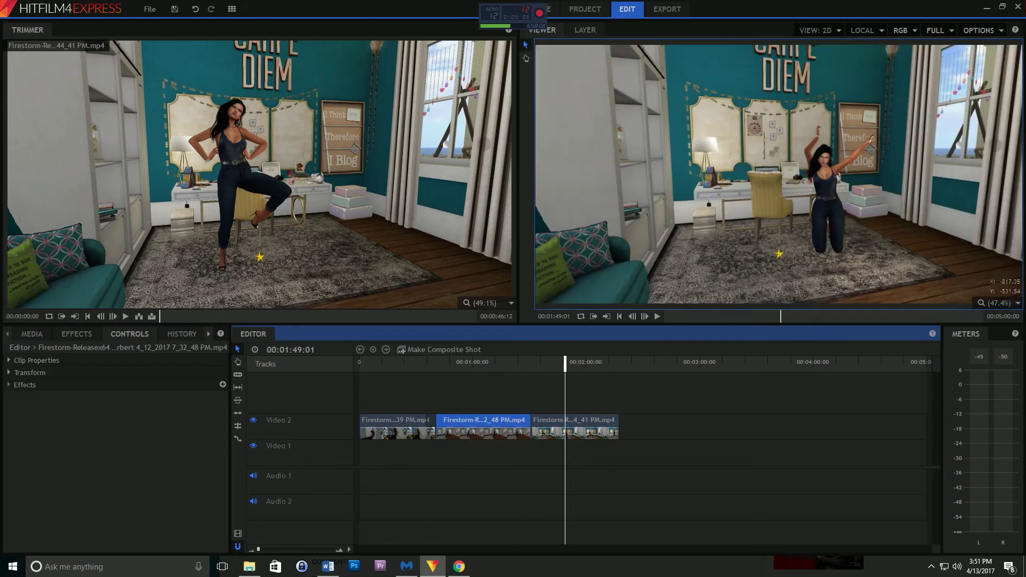
{"action": "left_click", "coordinate": [575, 425]}
{"action": "left_click", "coordinate": [9, 372]}
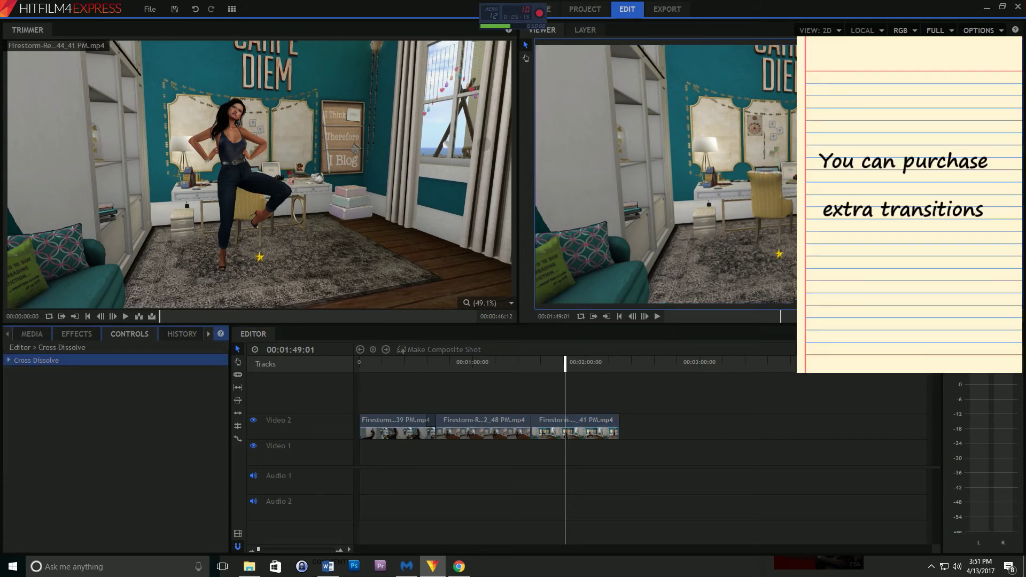
{"action": "left_click_drag", "start_coordinate": [532, 420], "coordinate": [539, 420]}
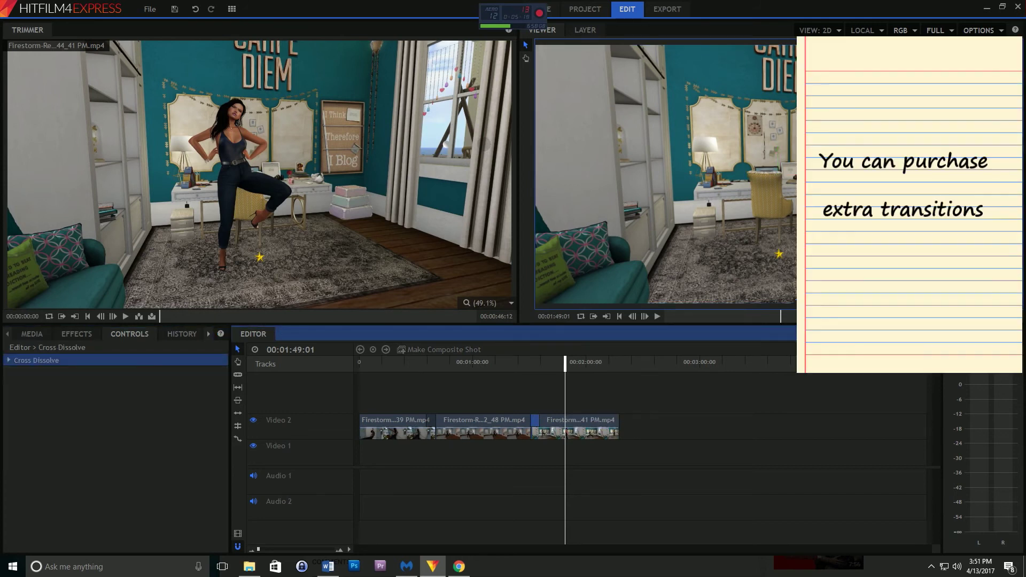
Play the timeline from near the start and again from about 1:27 to review the cross dissolves between the clips
{"action": "left_click", "coordinate": [367, 364]}
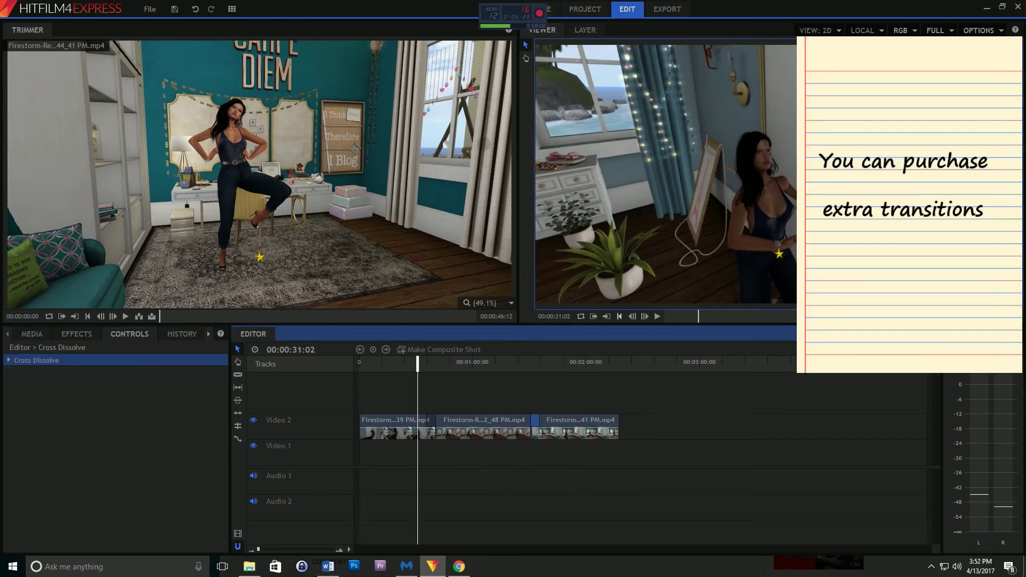
{"action": "key", "text": "space"}
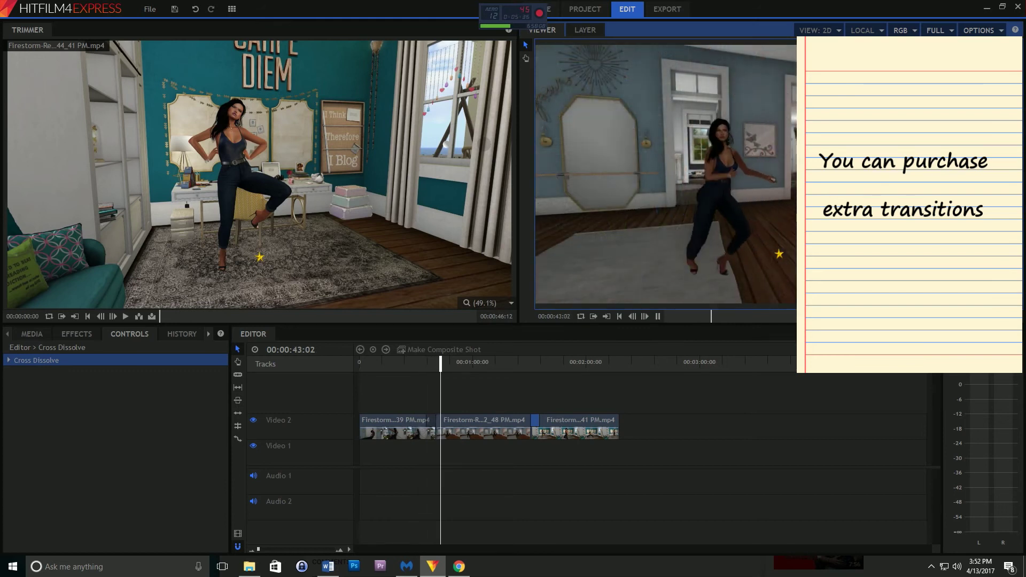
{"action": "left_click", "coordinate": [523, 363]}
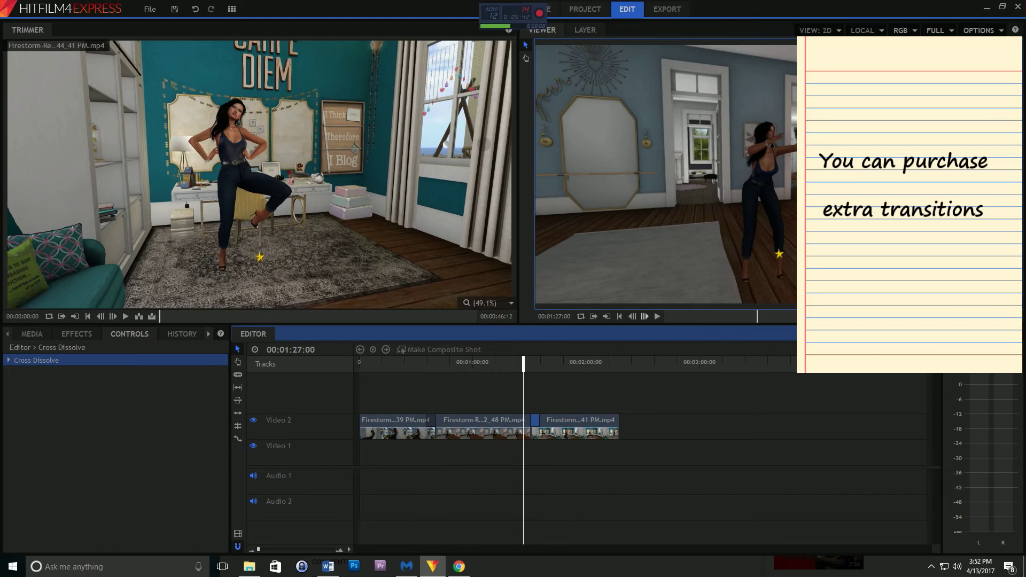
{"action": "left_click", "coordinate": [657, 316]}
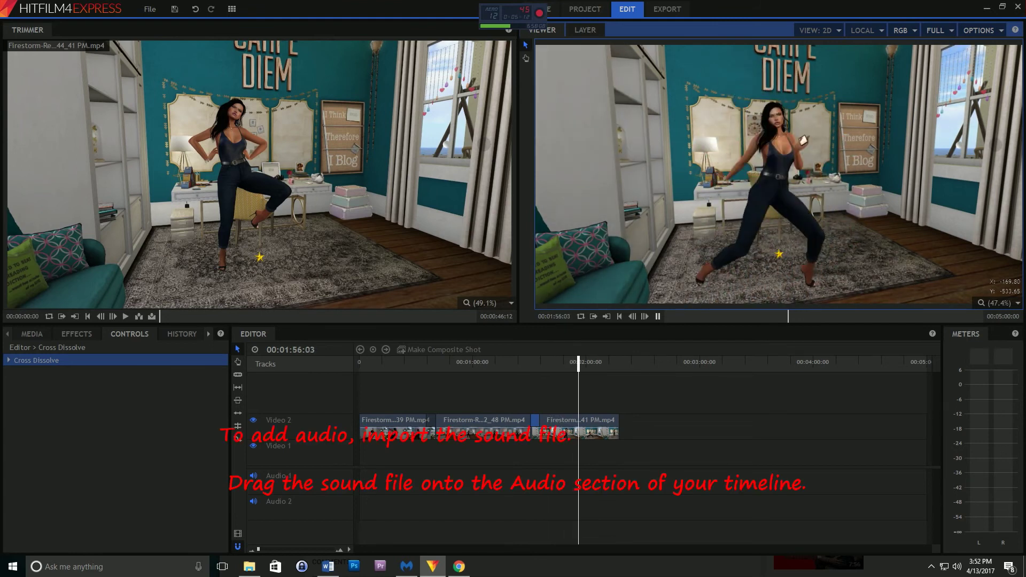
{"action": "key", "text": "space"}
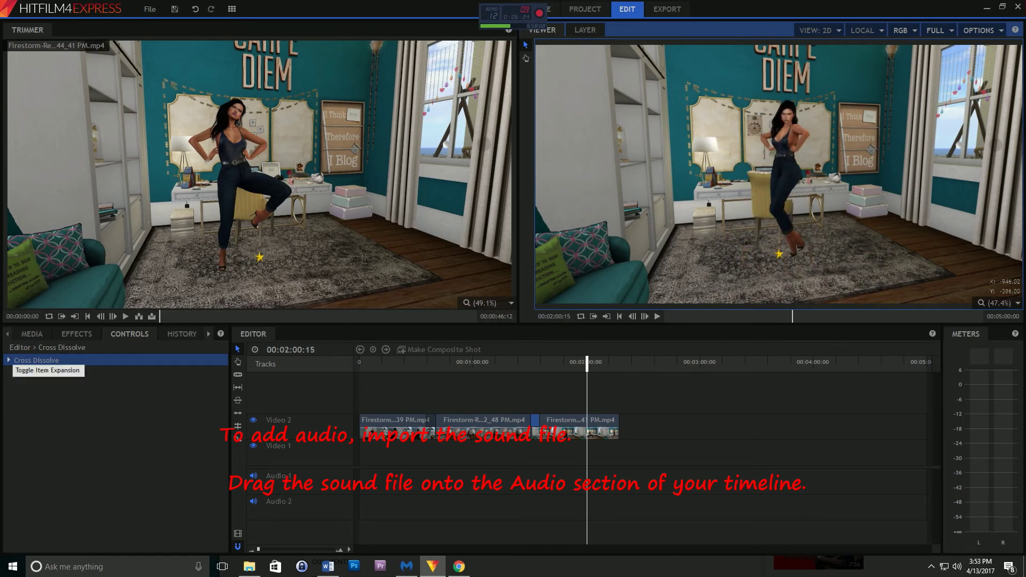
Import the sound file Natty_Roadster (1).mp3 and place it at the start of Audio 1
{"action": "left_click", "coordinate": [31, 333]}
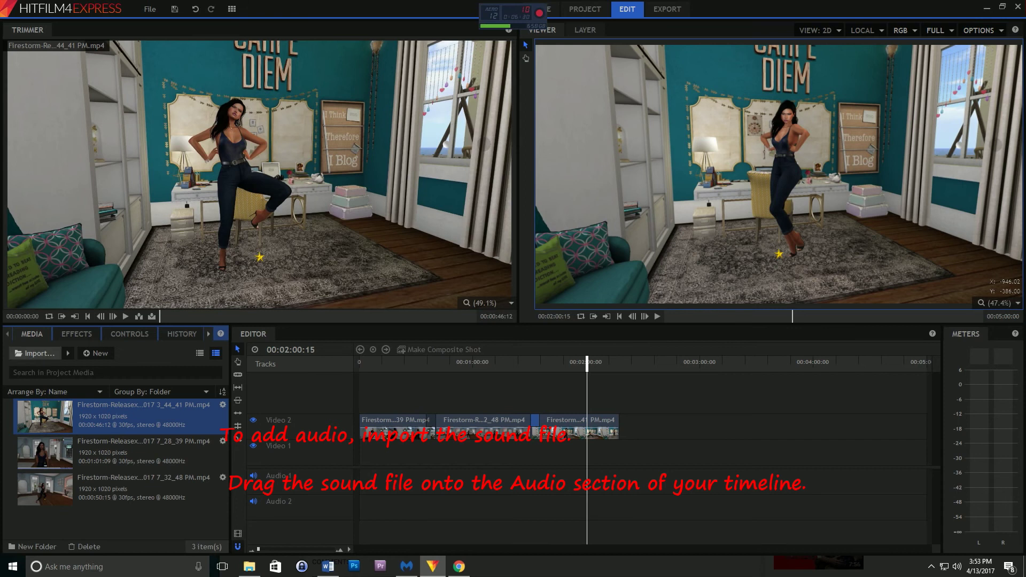
{"action": "left_click", "coordinate": [35, 354]}
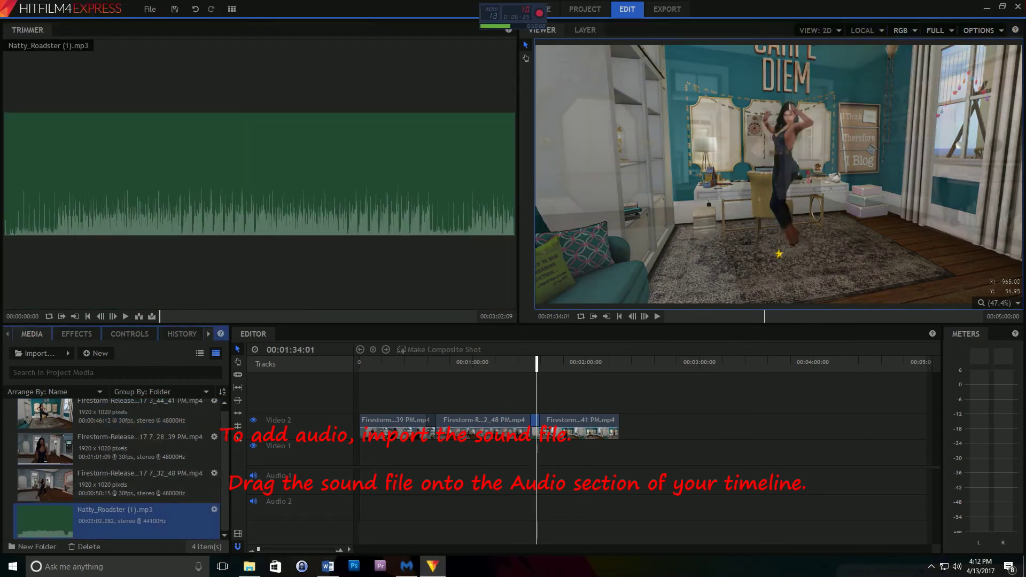
{"action": "left_click_drag", "start_coordinate": [114, 520], "coordinate": [361, 482]}
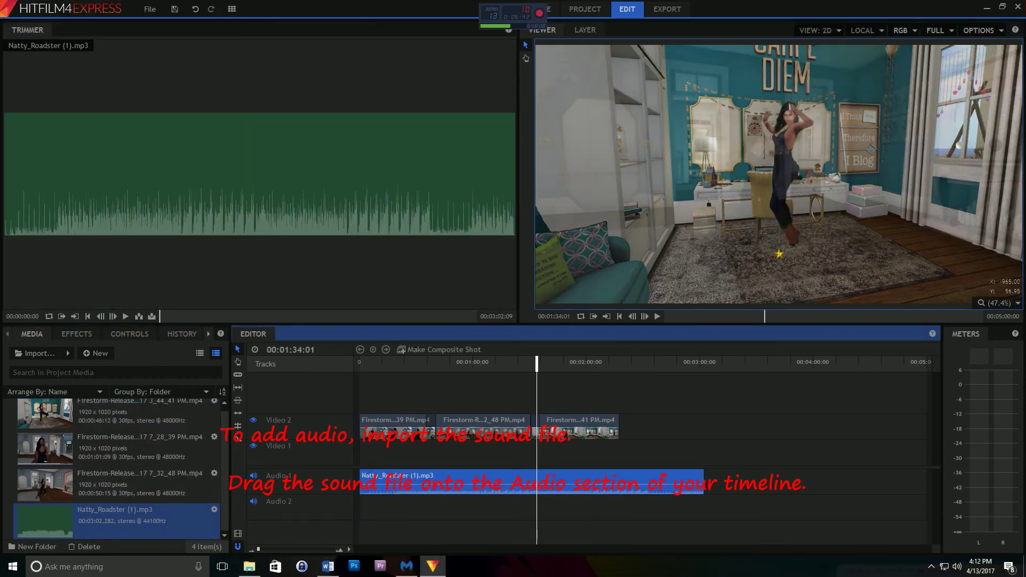
Play back a stretch of the second clip to hear the footage together with the Natty_Roadster music
{"action": "left_click", "coordinate": [454, 363]}
{"action": "left_click", "coordinate": [657, 316]}
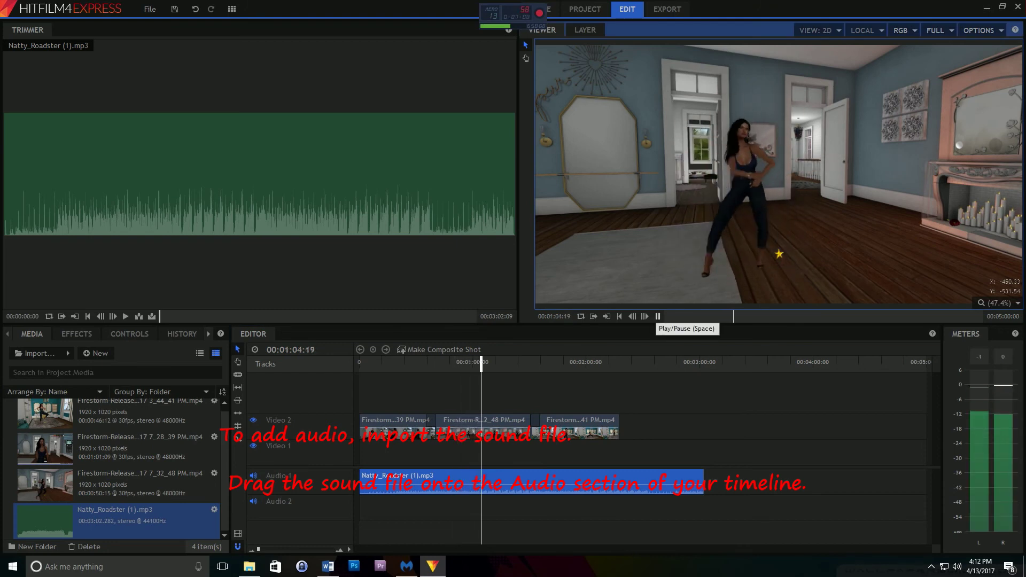
{"action": "left_click", "coordinate": [657, 316]}
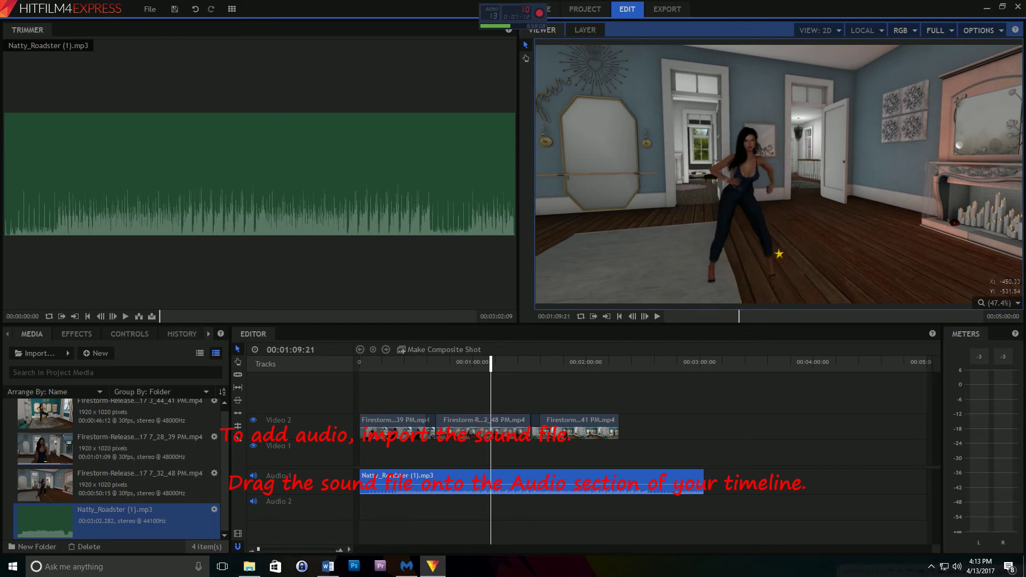
Replace the Natty_Roadster music on the timeline with Flow.mp3 on Audio 3 and preview its playback
{"action": "key", "text": "Delete"}
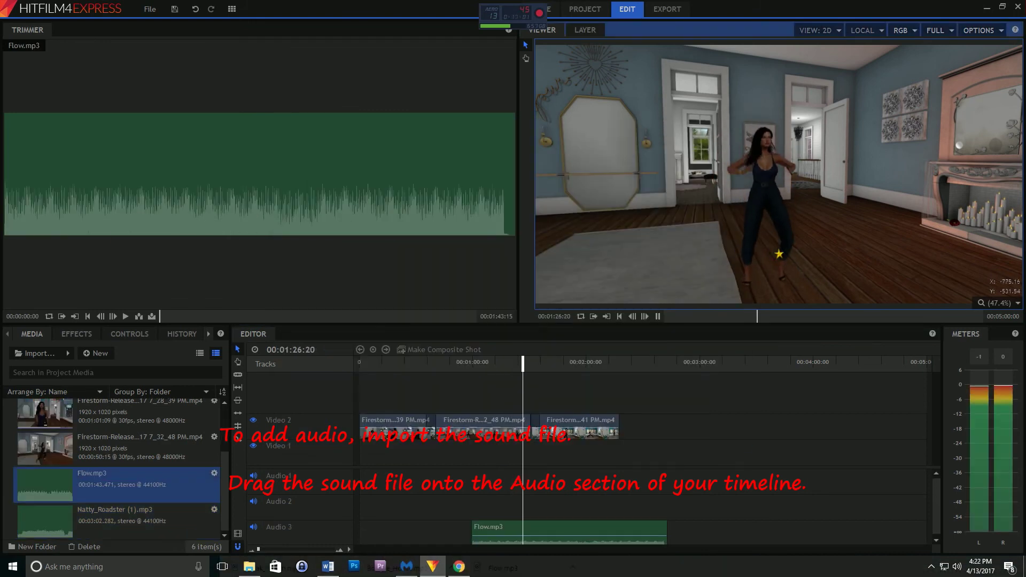
{"action": "key", "text": "space"}
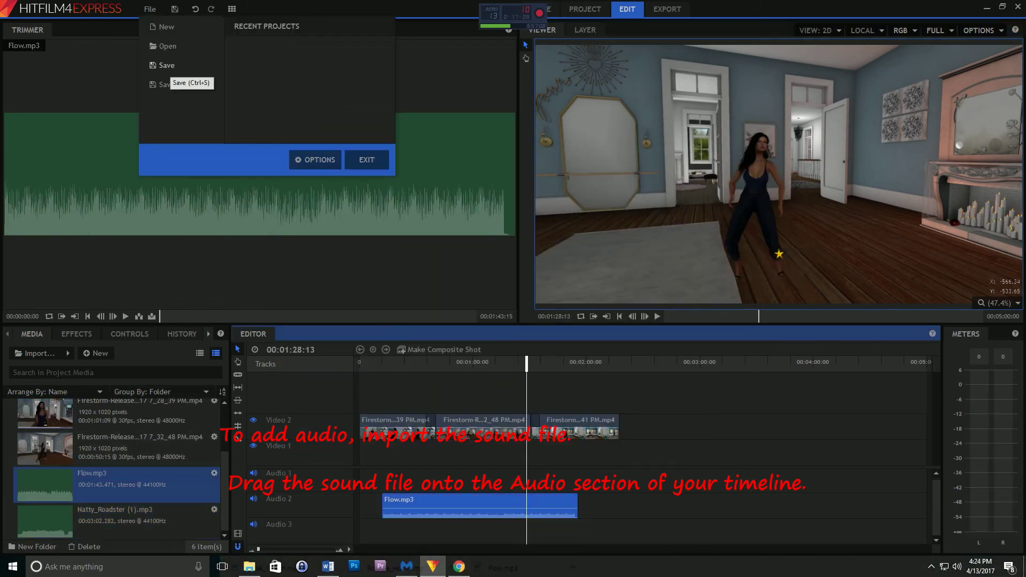
Save the project to the Desktop as a HitFilm project named vid1
{"action": "left_click", "coordinate": [163, 85]}
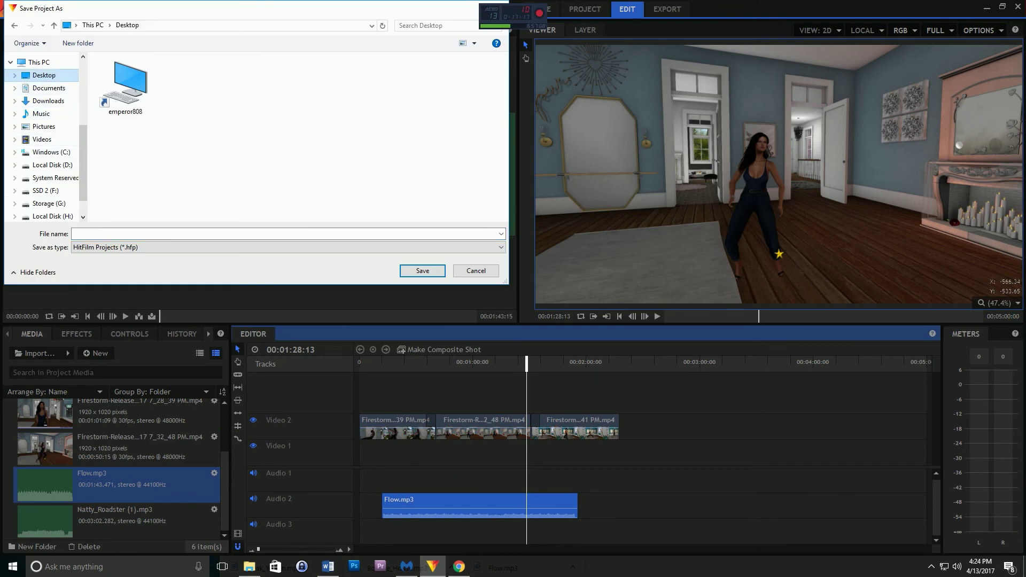
{"action": "type", "text": "vis"}
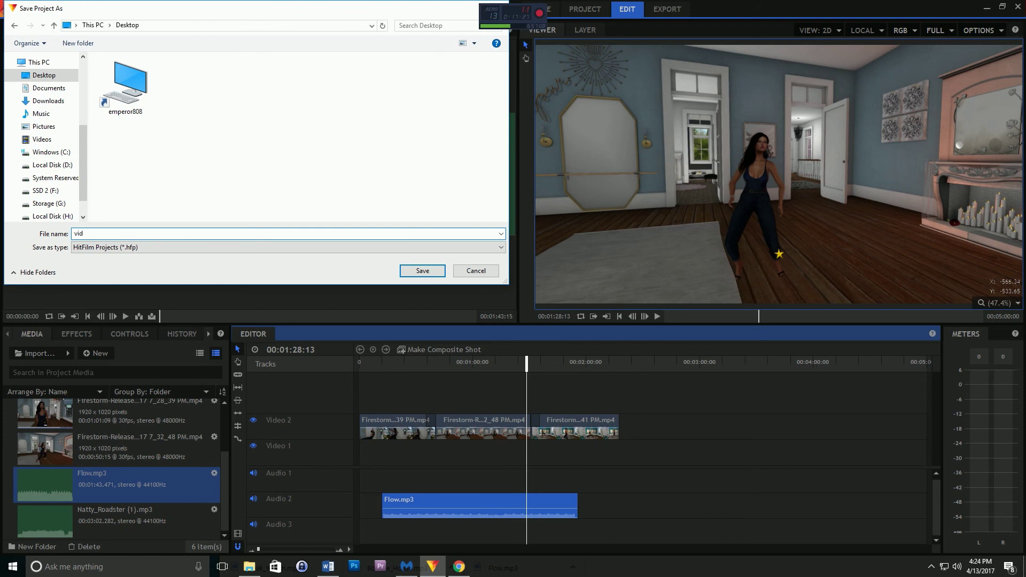
{"action": "key", "text": "Return"}
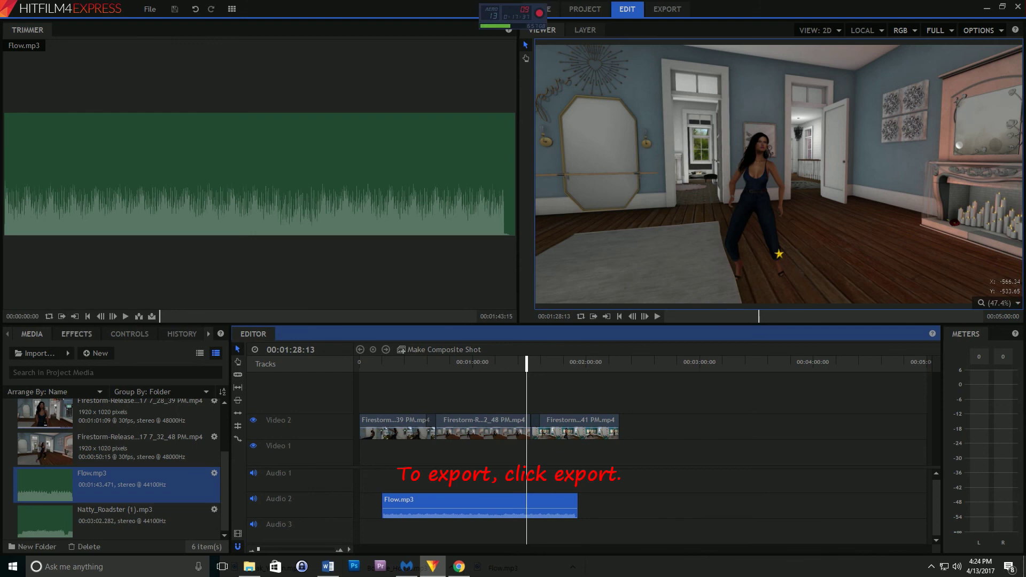
{"action": "left_click", "coordinate": [181, 333]}
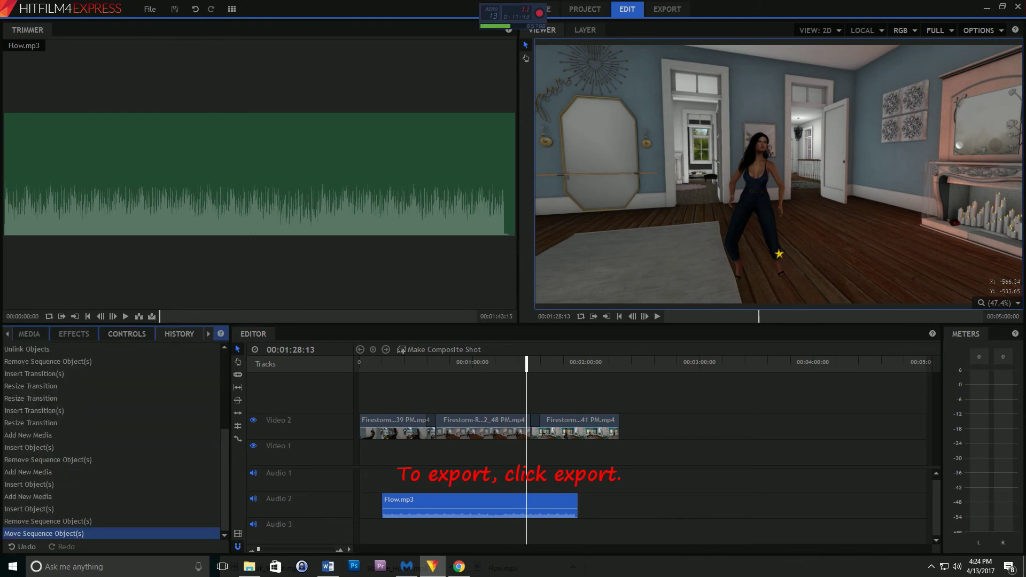
{"action": "left_click", "coordinate": [129, 334]}
Export the Editor timeline's content area as an MP4 named vid1 to the Desktop, using the 1920 x 1020, 30 fps settings
{"action": "left_click", "coordinate": [667, 9]}
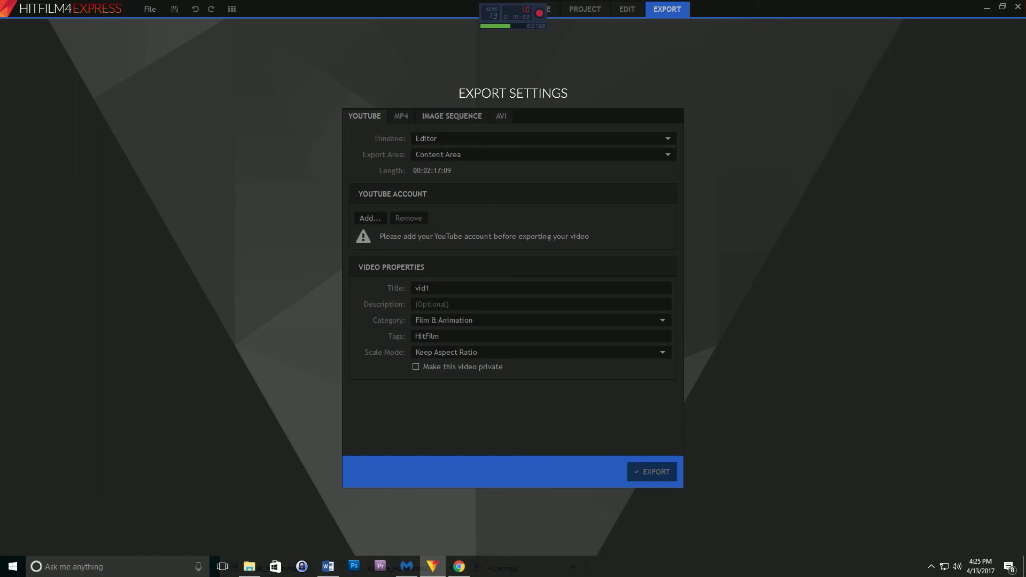
{"action": "left_click", "coordinate": [401, 116]}
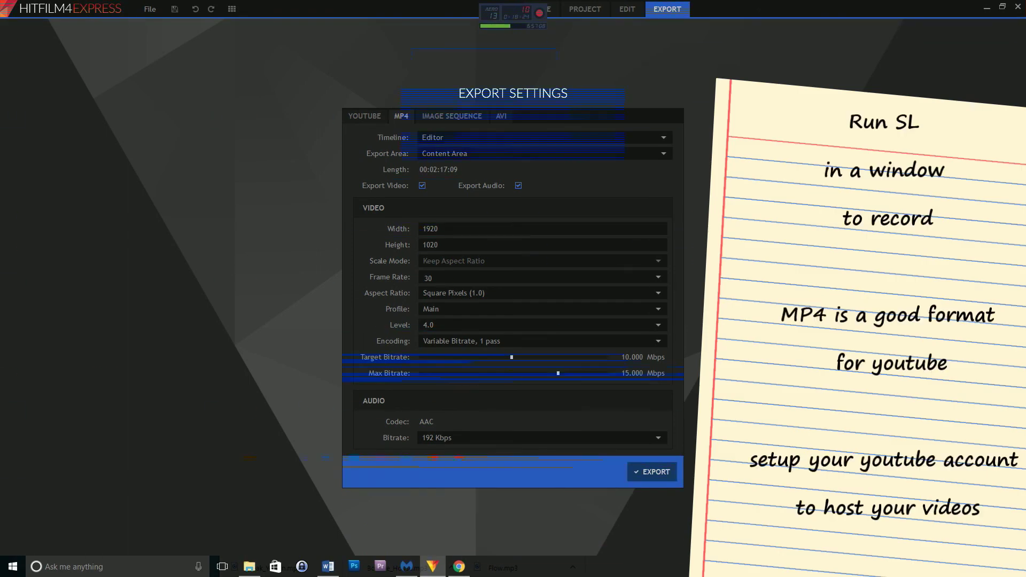
{"action": "left_click", "coordinate": [652, 471]}
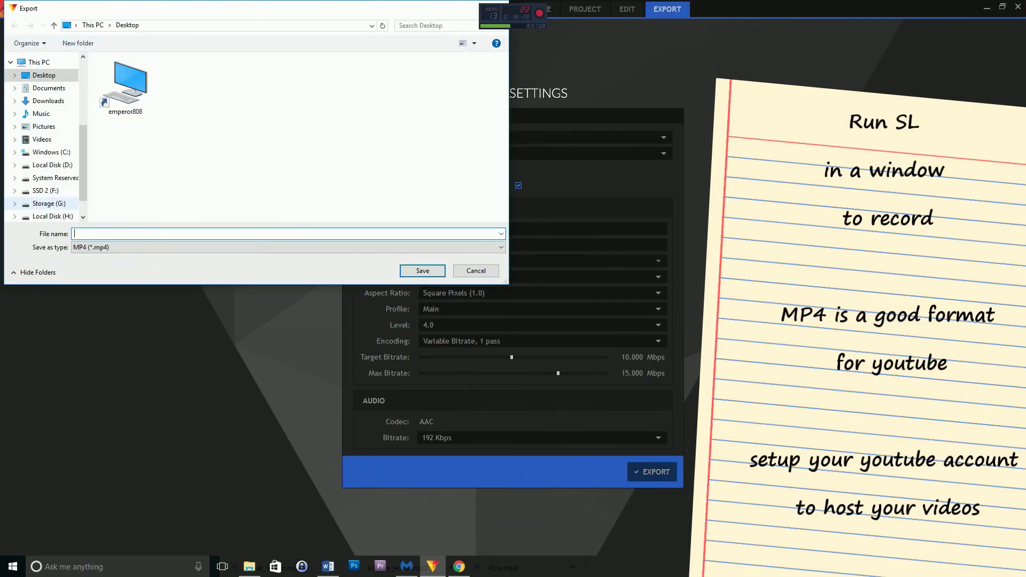
{"action": "type", "text": "vid1"}
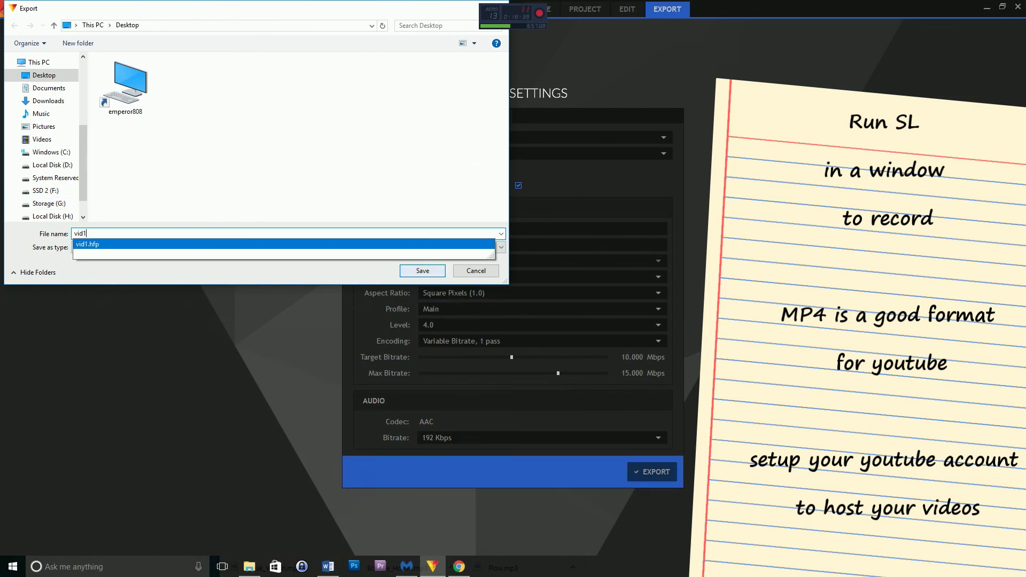
{"action": "key", "text": "Return"}
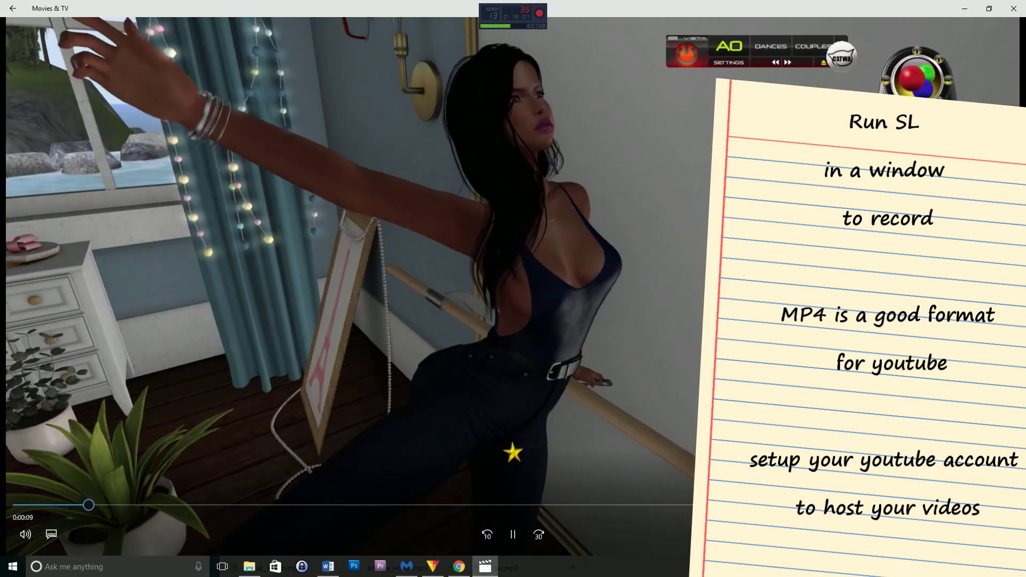
Skip to about 1:04 in the exported video in Movies & TV to check the second clip
{"action": "left_click", "coordinate": [470, 505]}
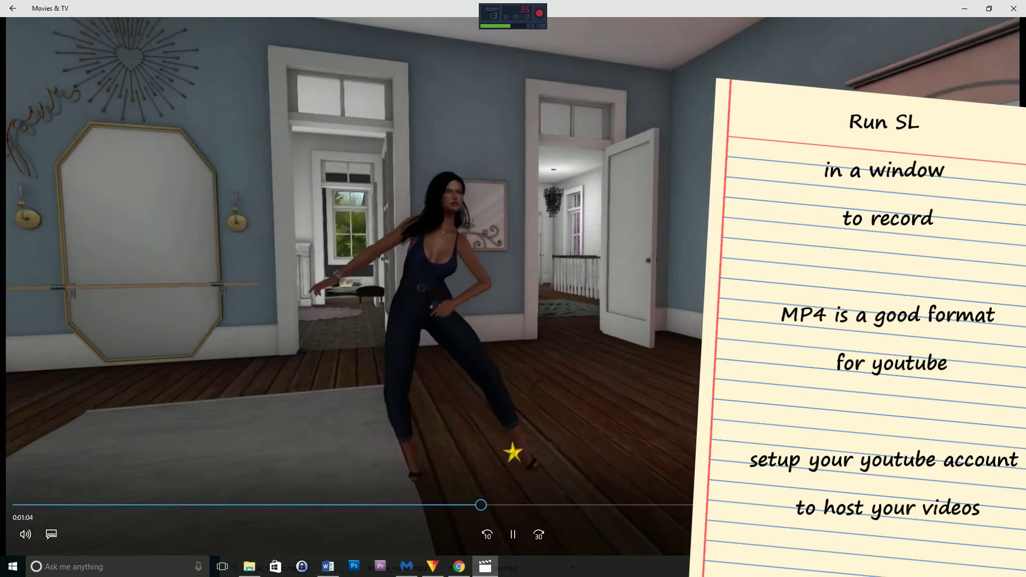